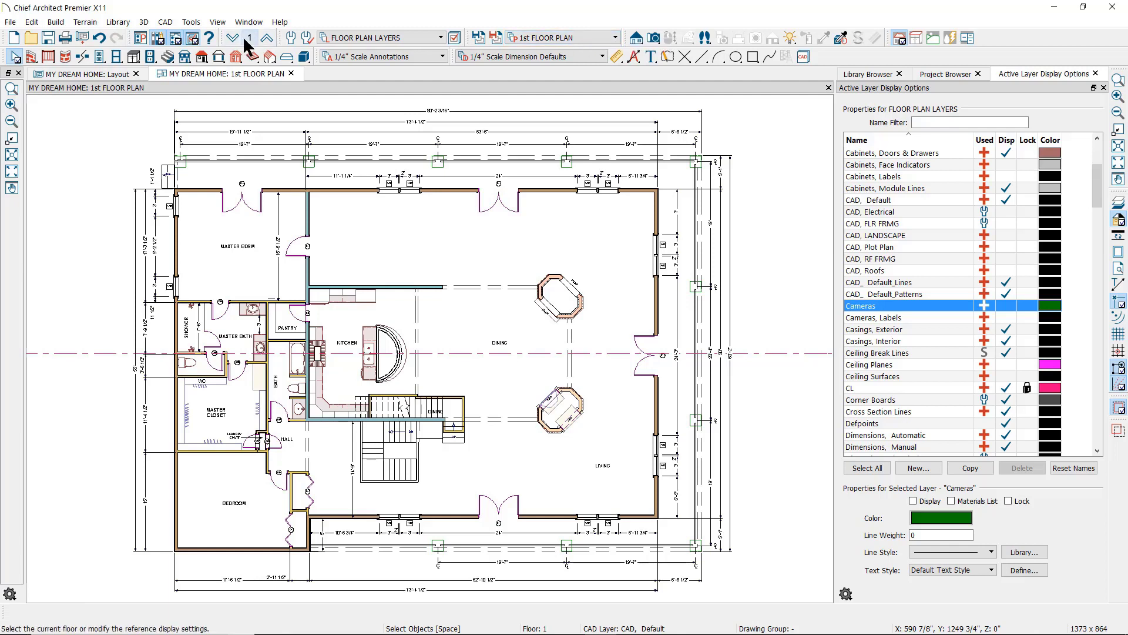
Look through the layer set and annotation set lists without changing either.
left_click(435, 37)
left_click(431, 38)
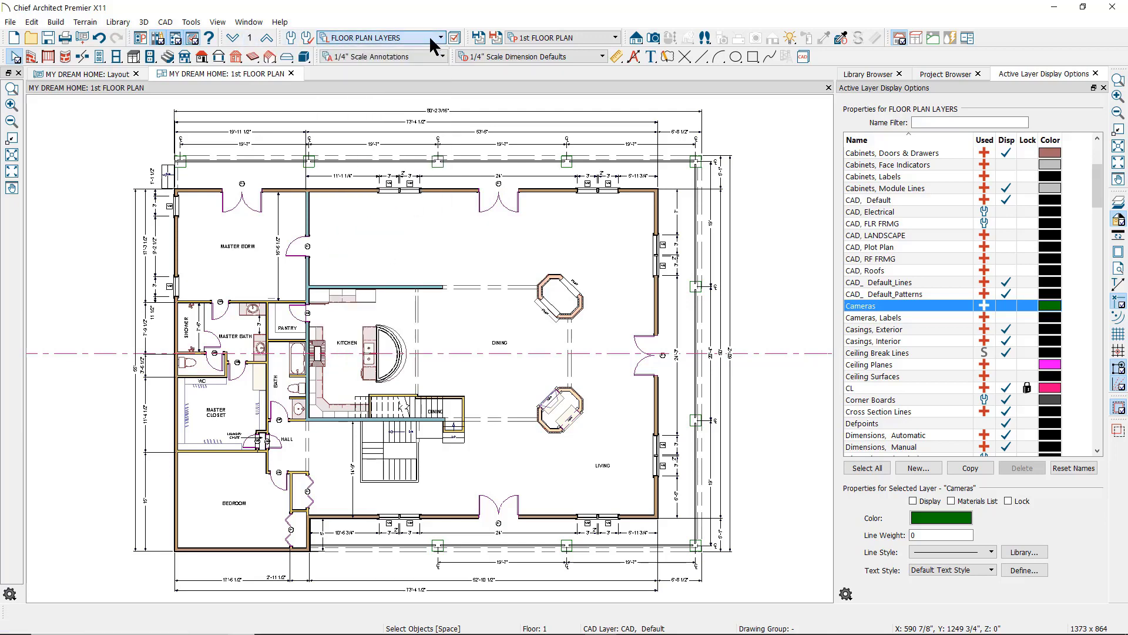
left_click(429, 50)
left_click(429, 50)
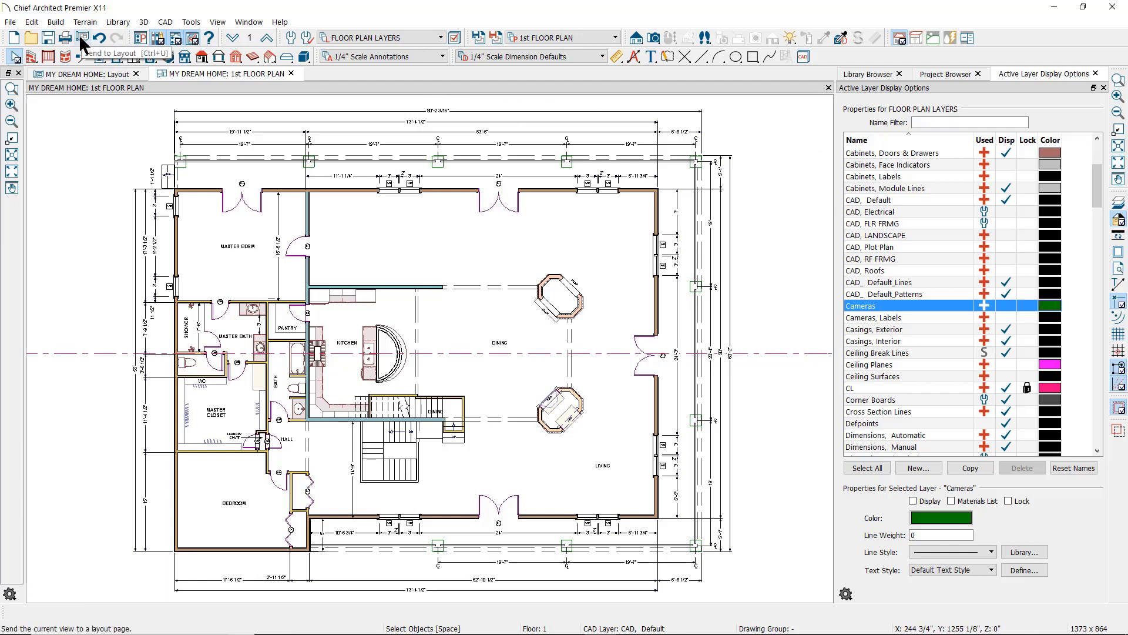
Go to the My Dream Home Layout page A-2 and select the first floor plan box.
left_click(90, 74)
left_click(521, 259)
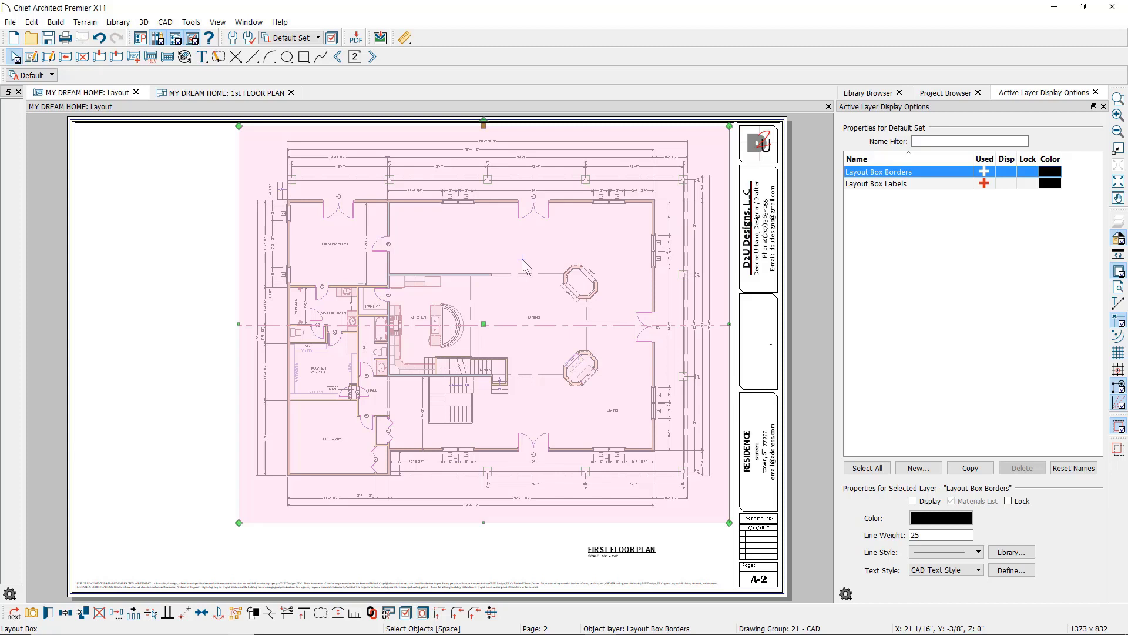
key("Escape")
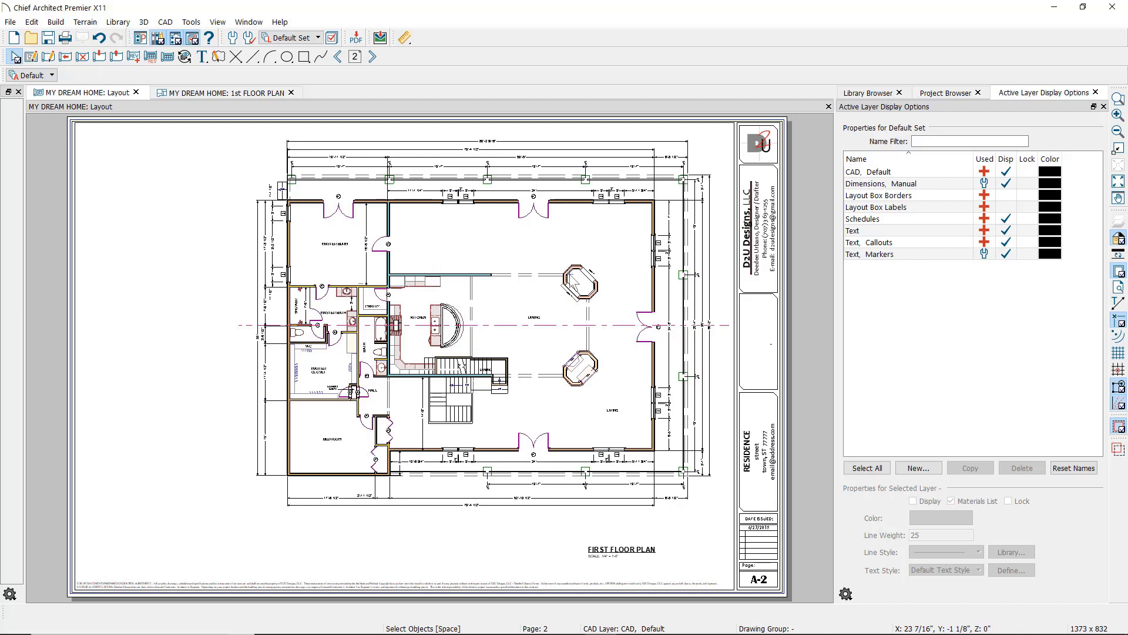
left_click(482, 250)
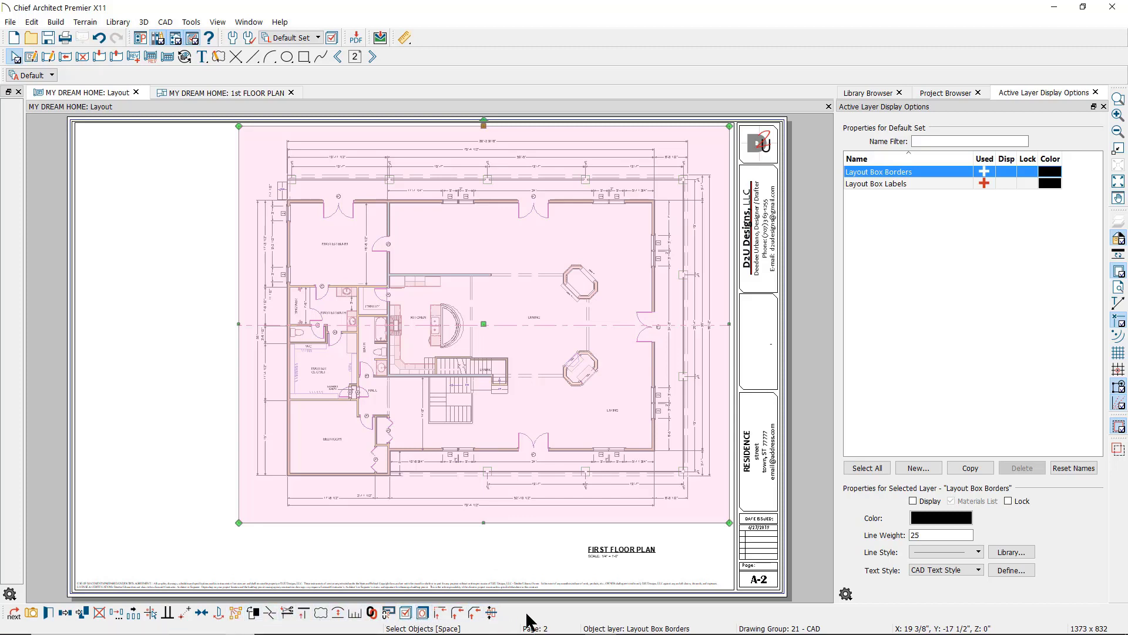
Unlink the first floor plan layout box from its saved plan view, then deselect it.
left_click(387, 614)
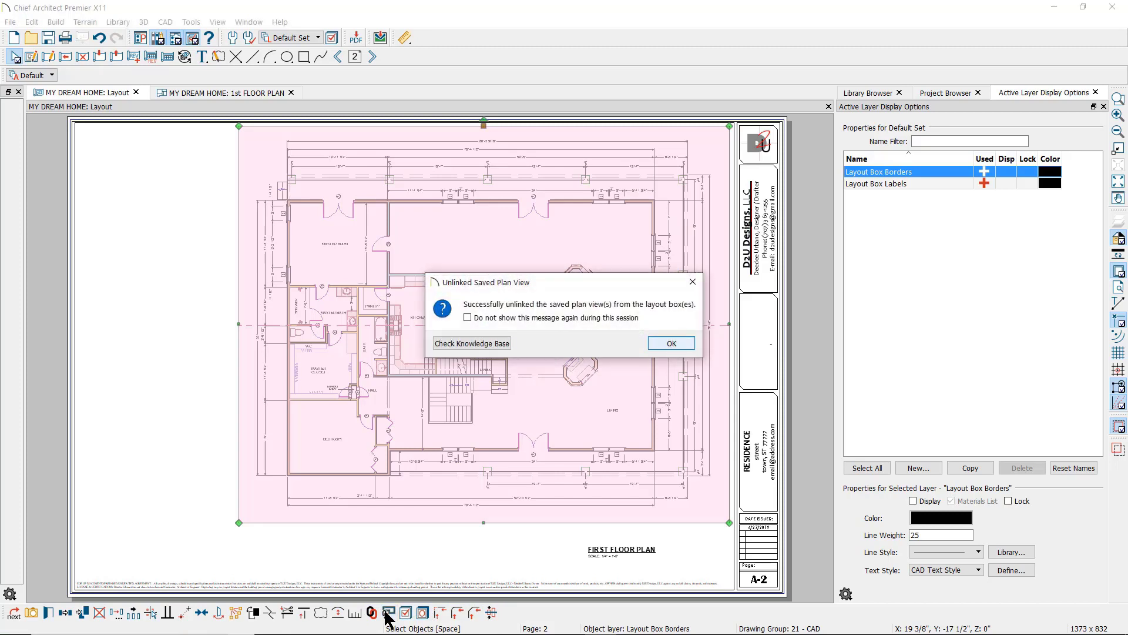
left_click(671, 342)
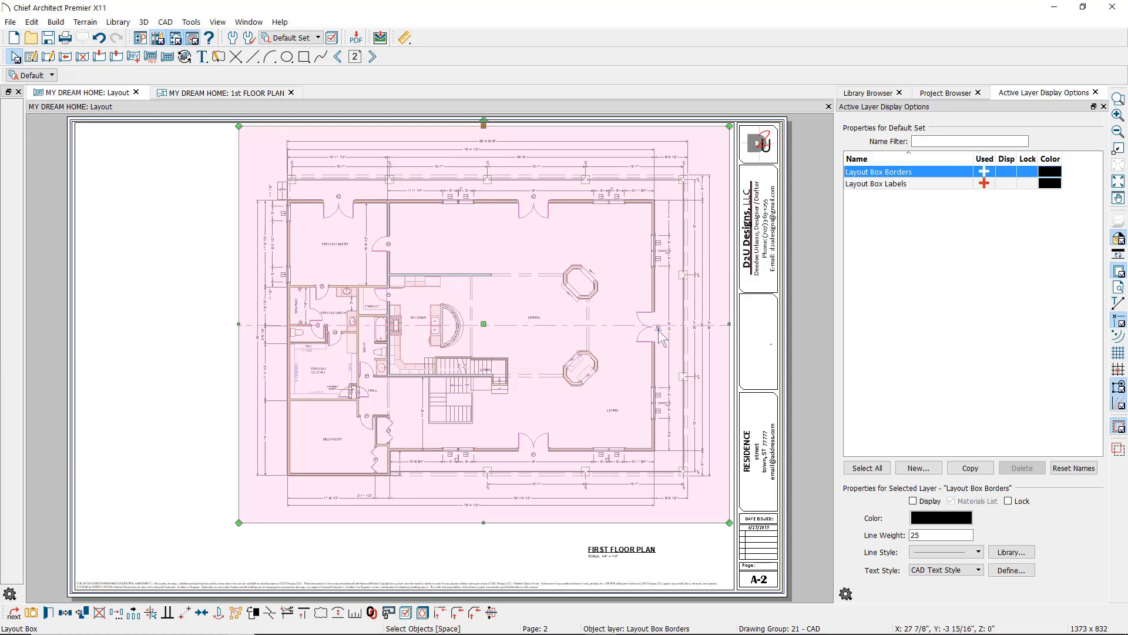
left_click(167, 251)
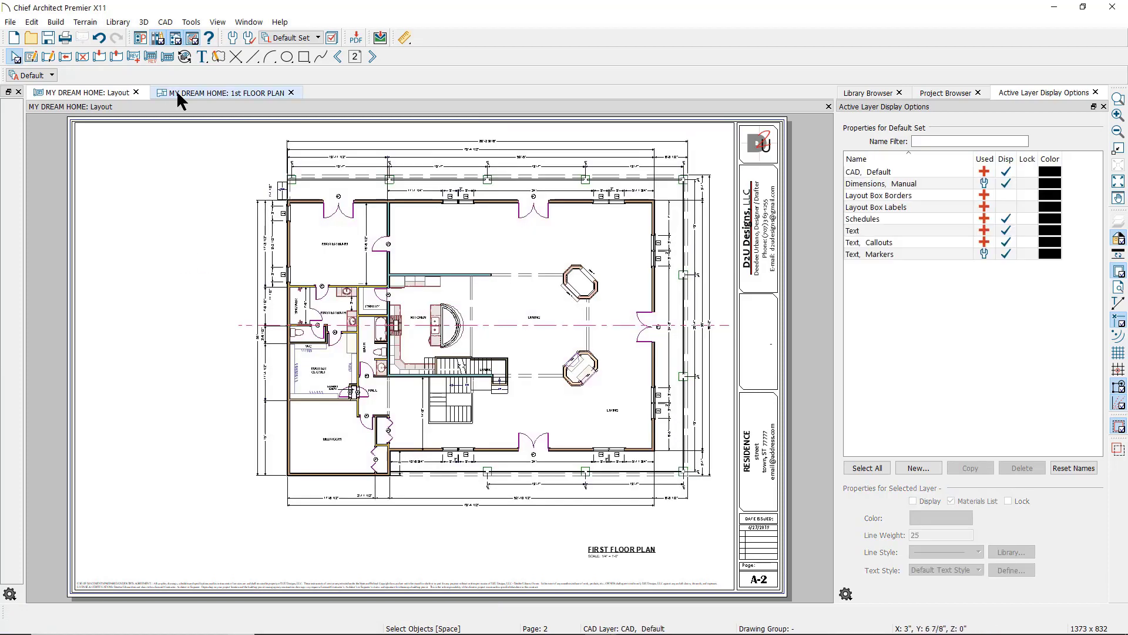
Apply the Electrical Set layers to the 1st FLOOR PLAN view and save the plan view.
left_click(199, 92)
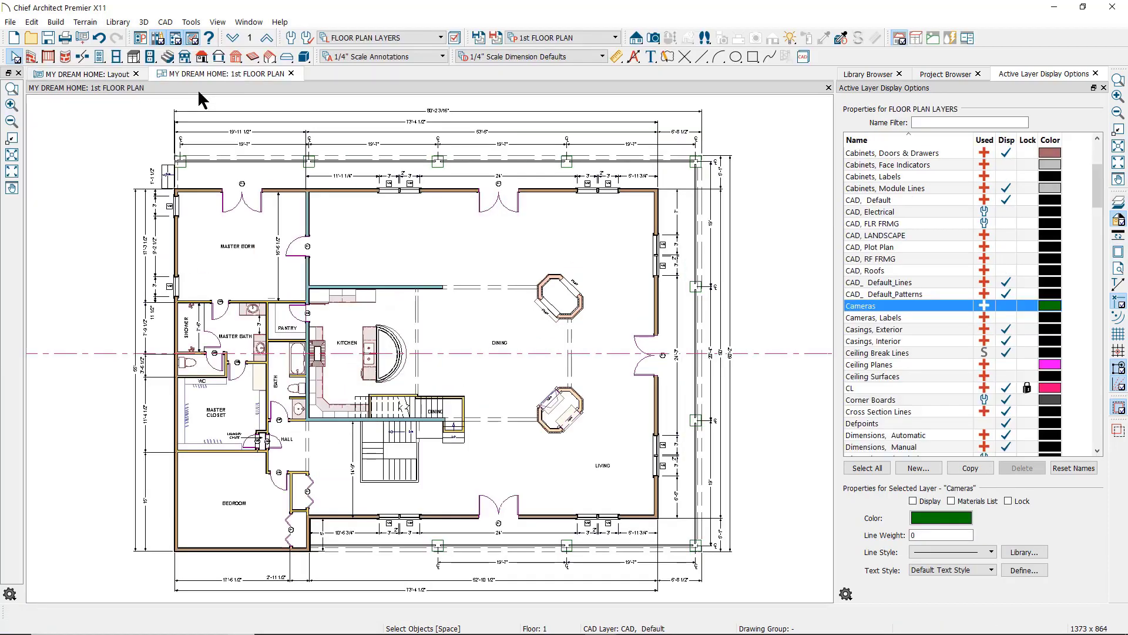
left_click(412, 38)
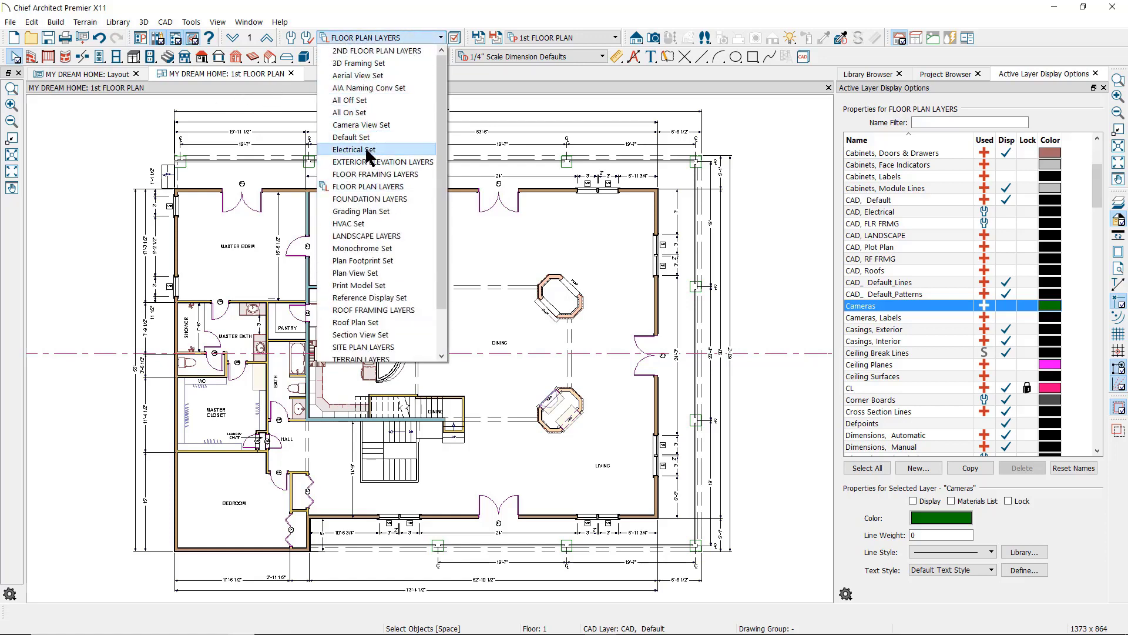
key("Escape")
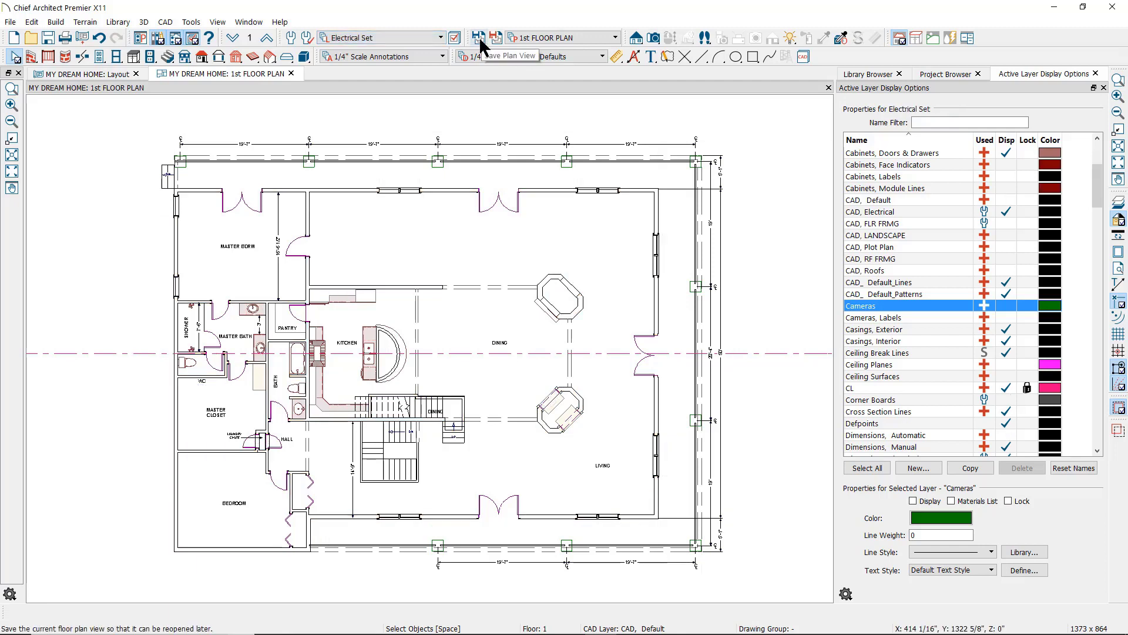
left_click(481, 41)
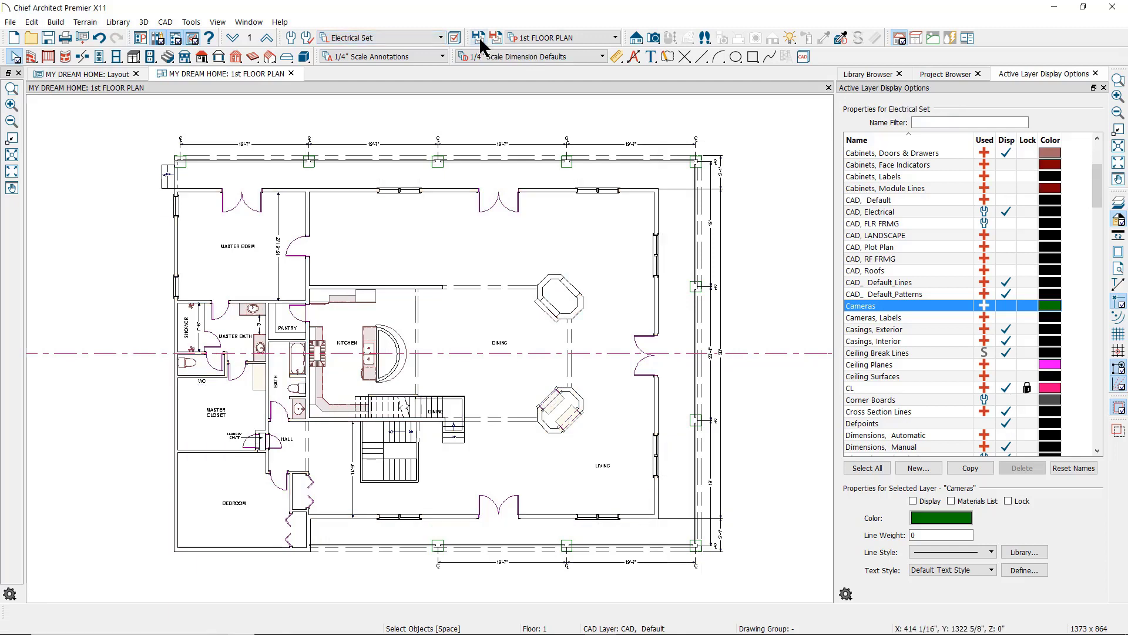
Return to the layout page and select the first floor plan layout box.
left_click(83, 74)
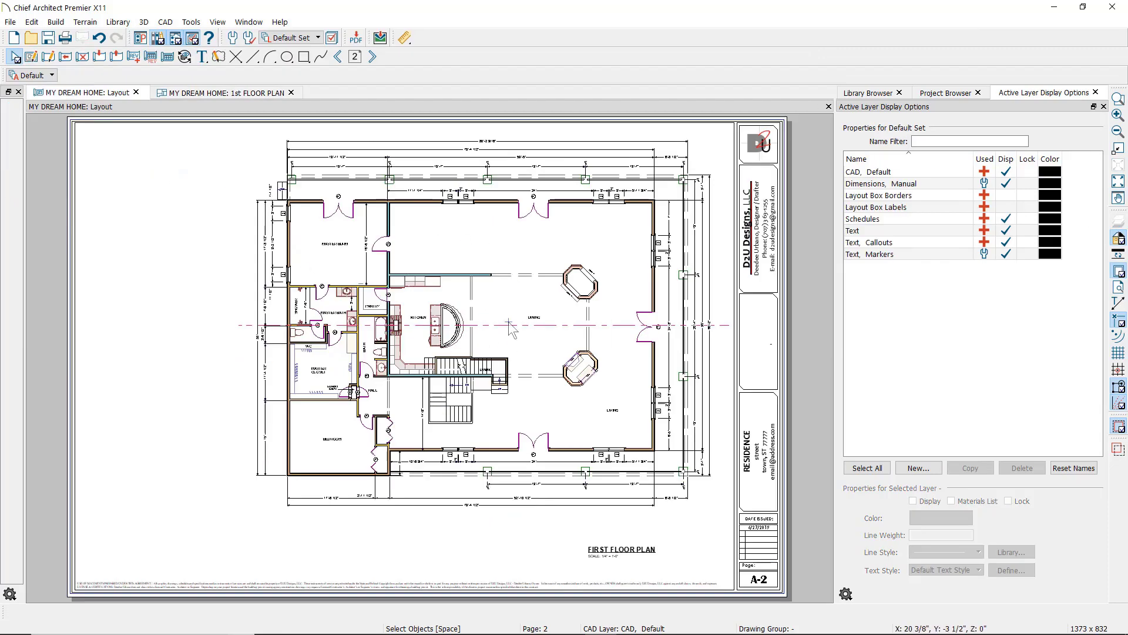
left_click(198, 93)
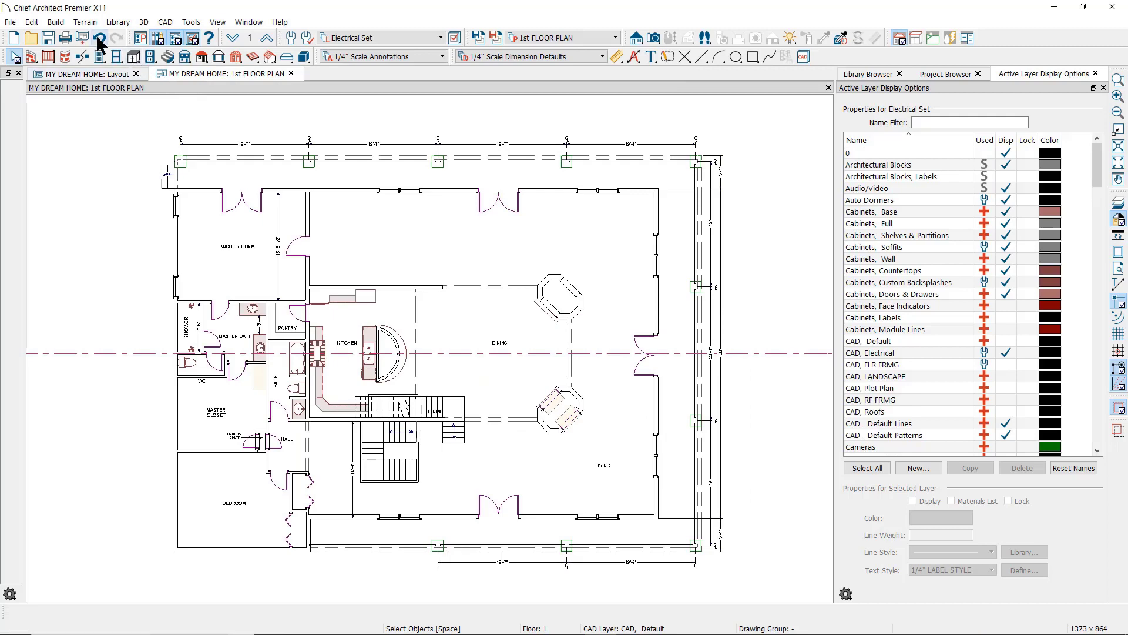
left_click(117, 75)
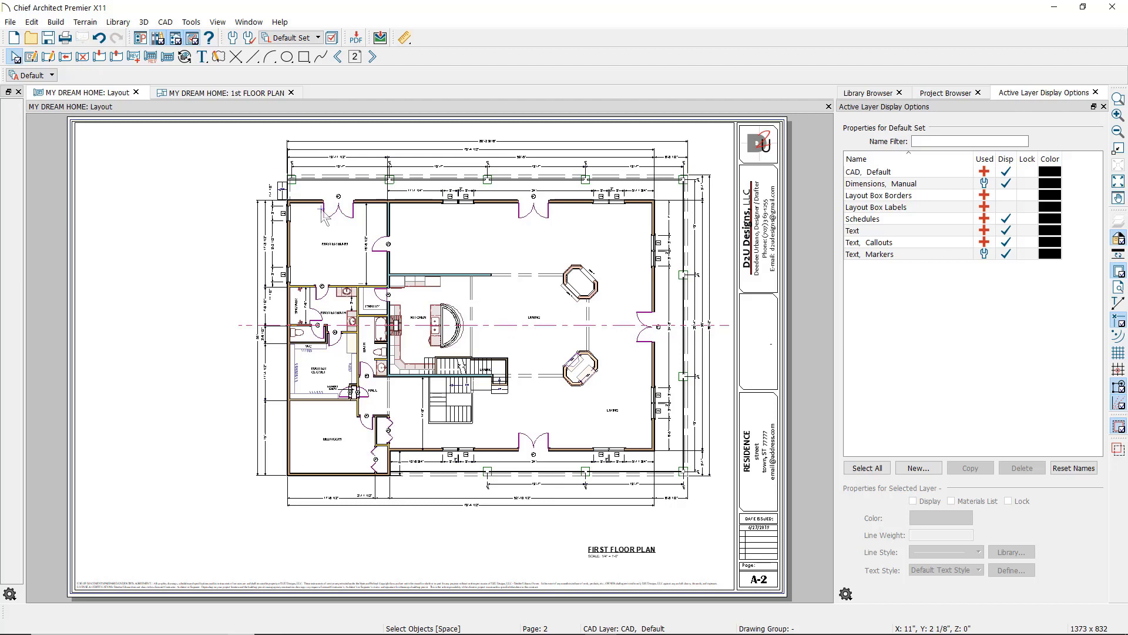
left_click(475, 239)
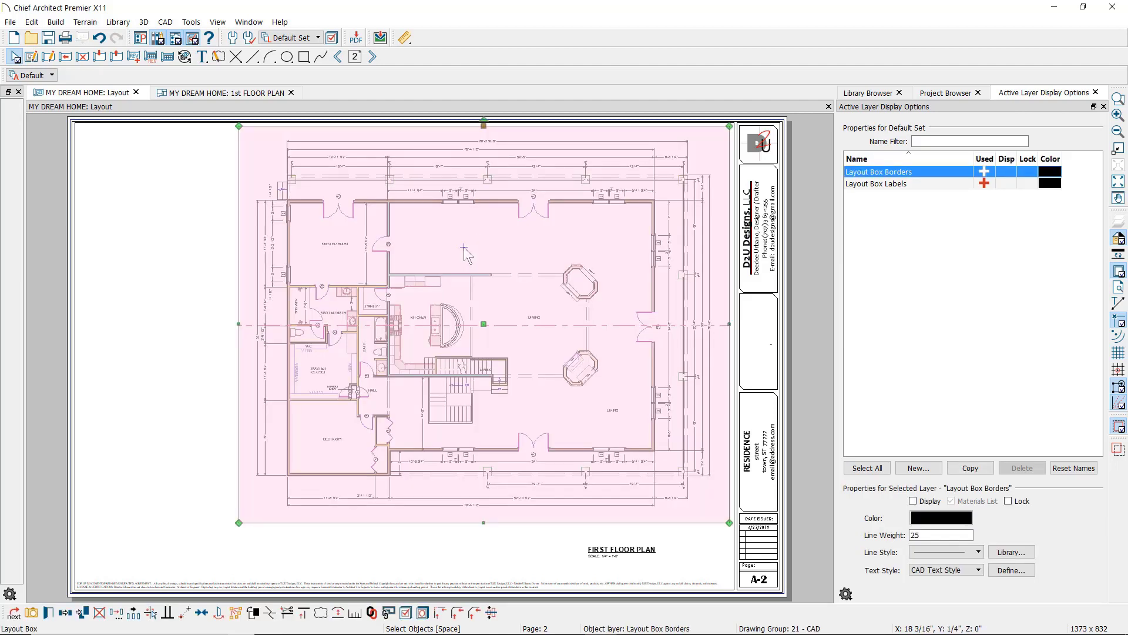
Set the layout box to the Foundation floor with 1/4" Electrical Annotations, keeping Automatic reference floor.
left_click(48, 613)
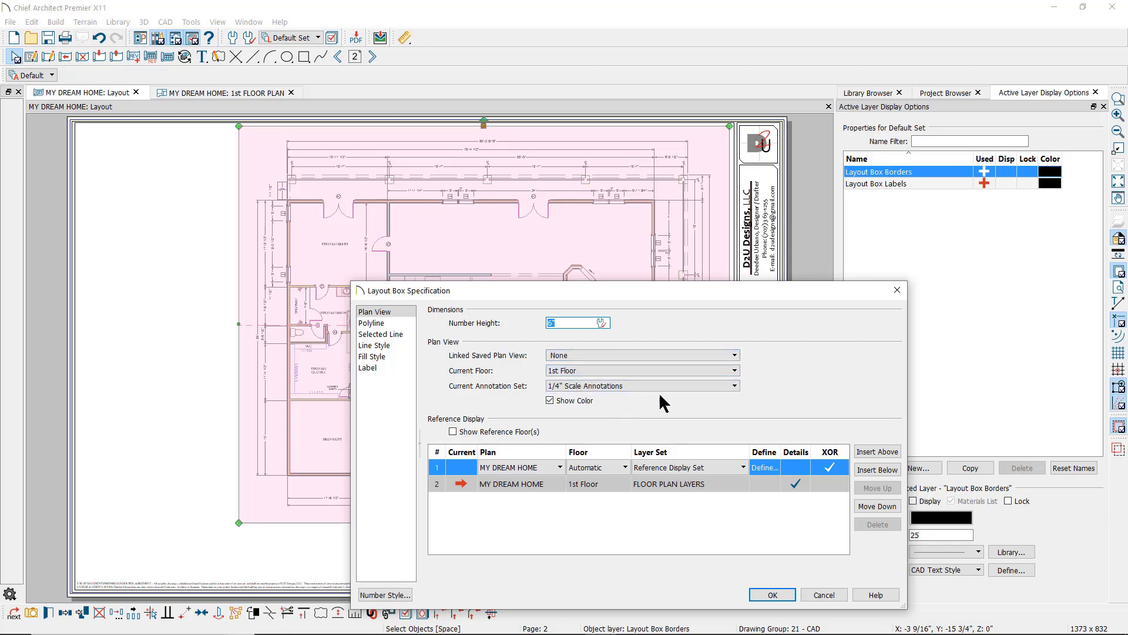
left_click(734, 370)
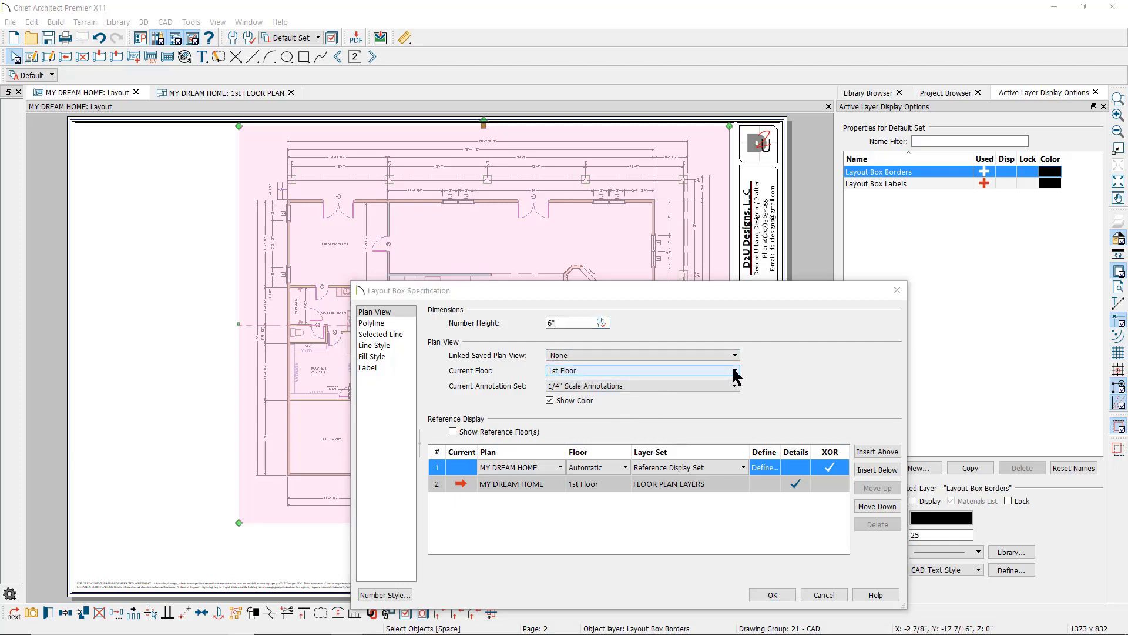
left_click(580, 383)
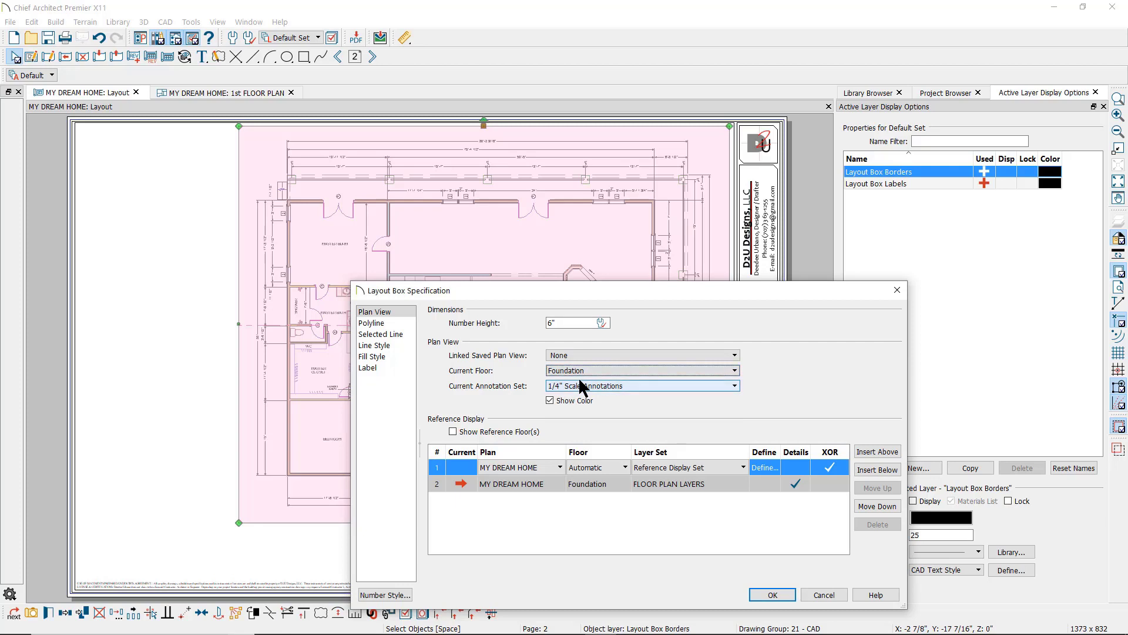
left_click(675, 388)
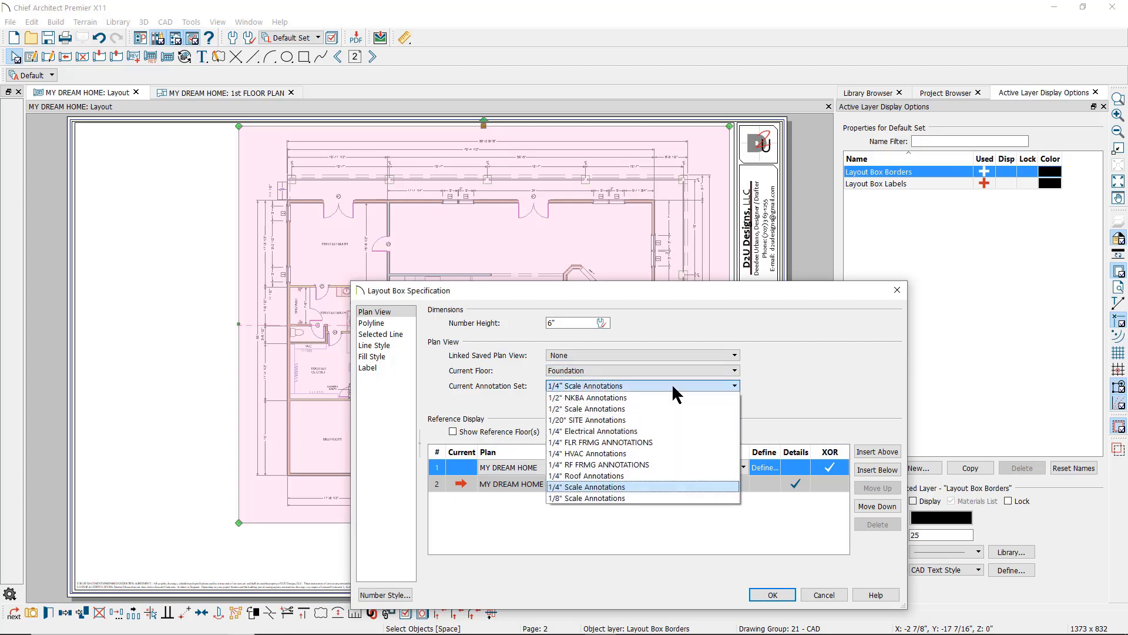
left_click(633, 431)
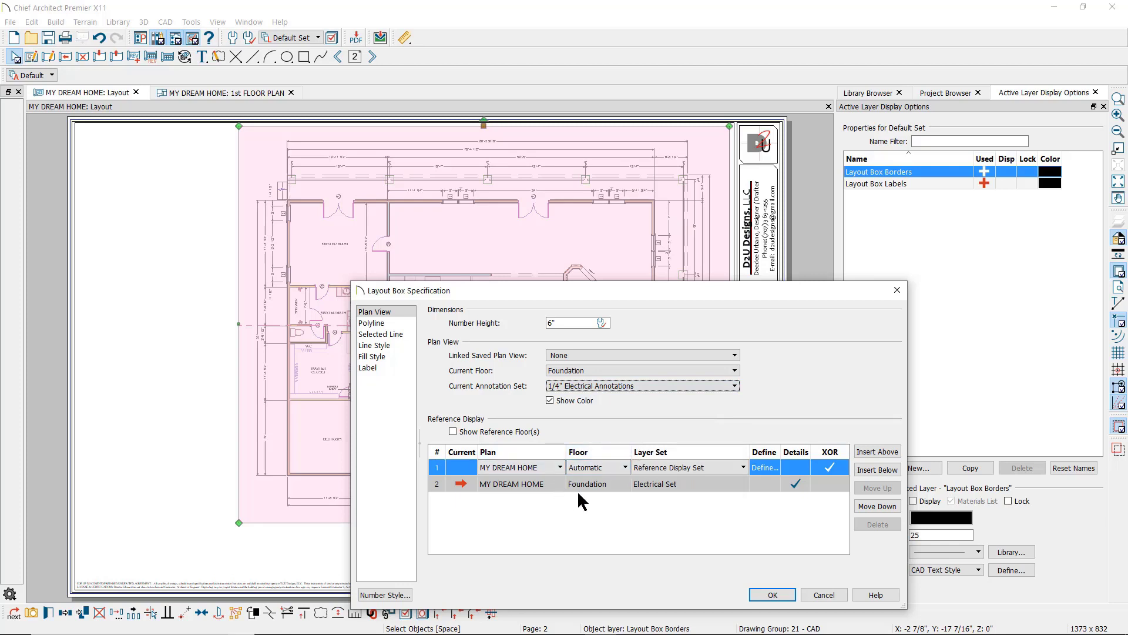
left_click(624, 467)
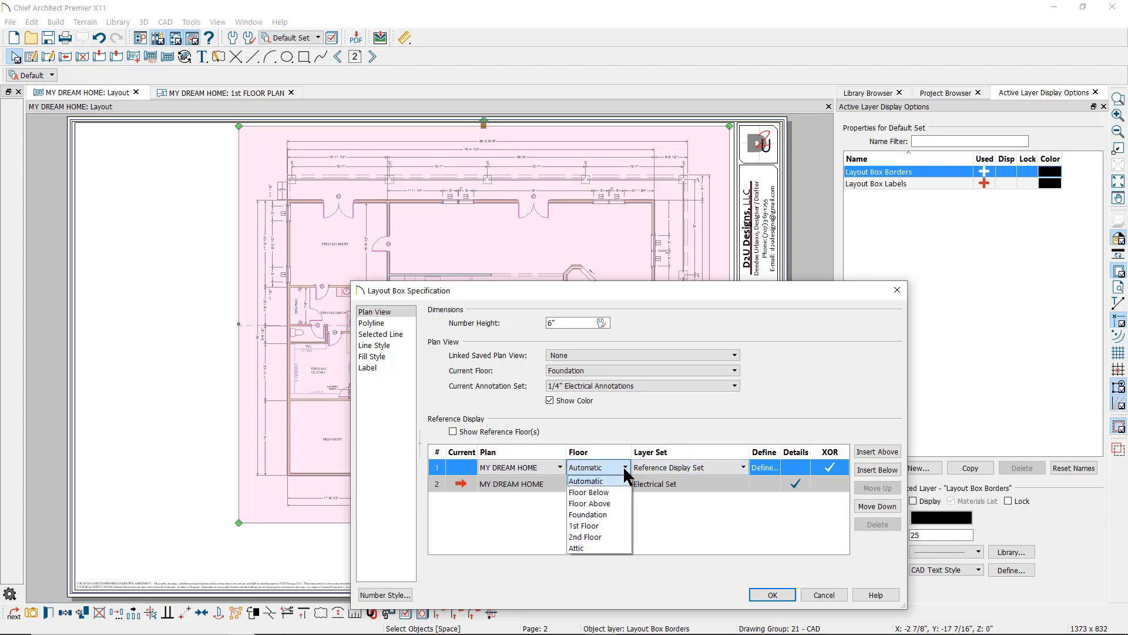
left_click(623, 466)
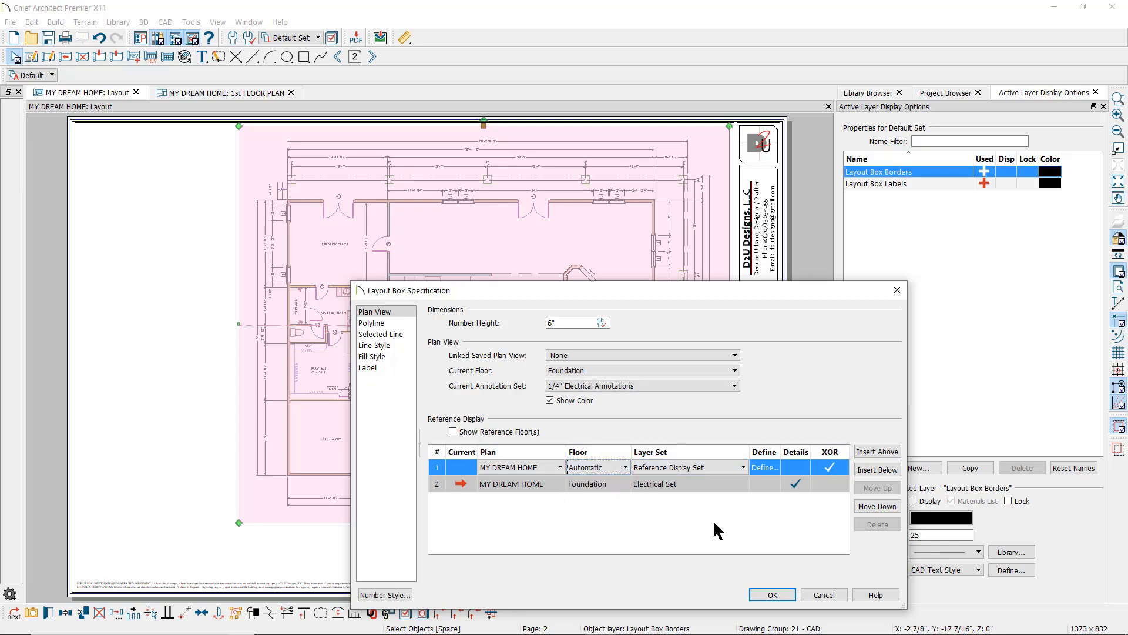
left_click(773, 595)
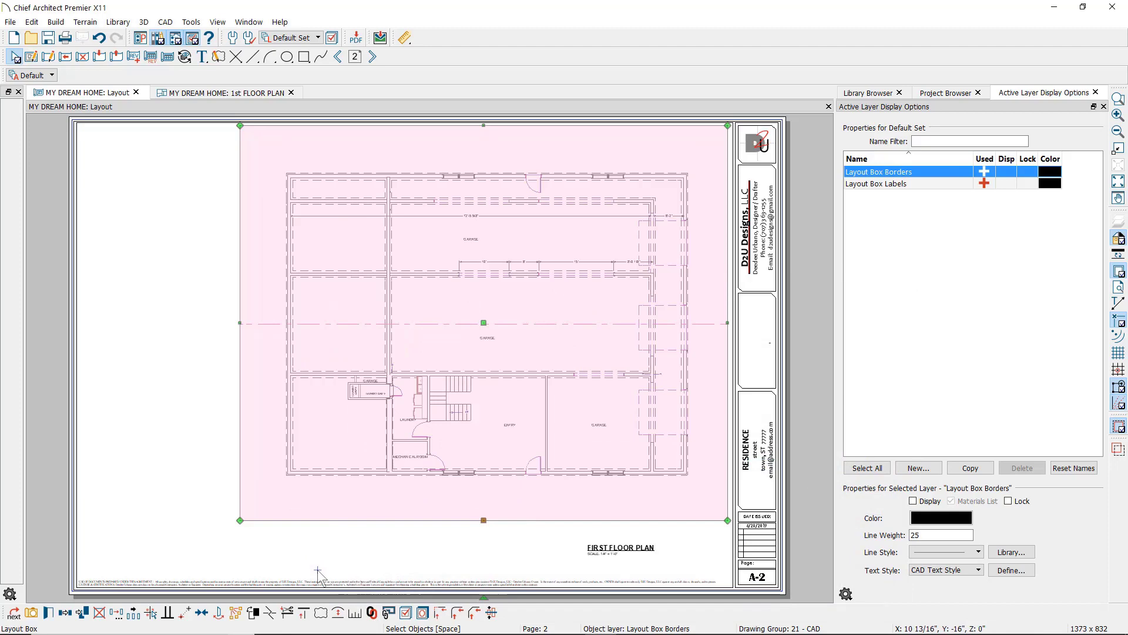
Open the Layer Display Options for the selected foundation layout box.
left_click(406, 613)
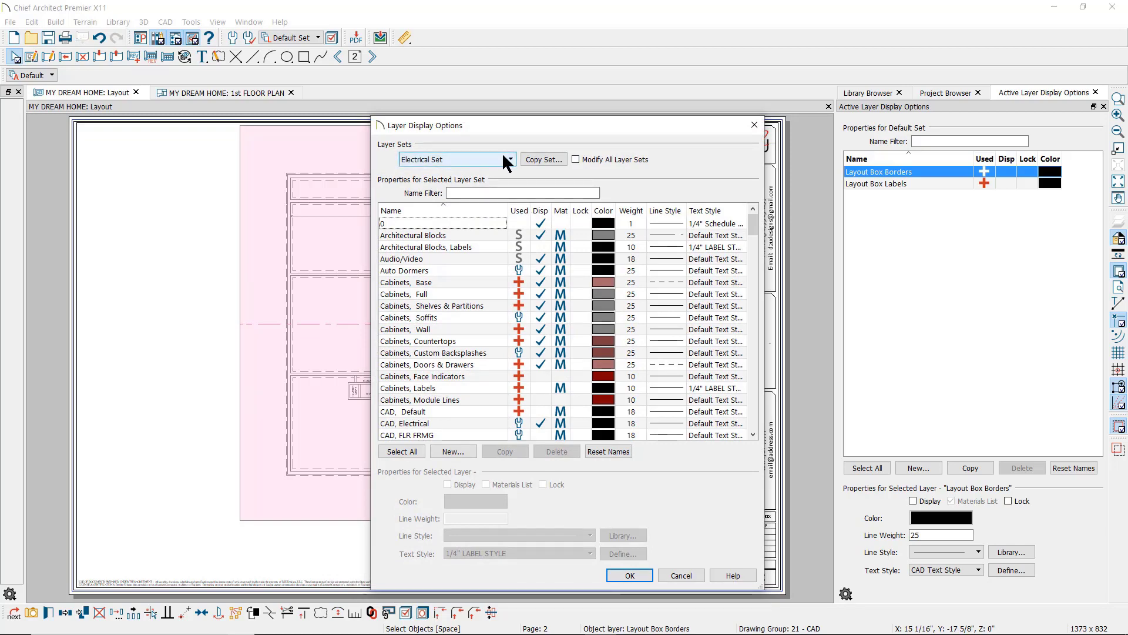
Leave Electrical Set as the layer set and accept the Layer Display Options.
left_click(501, 153)
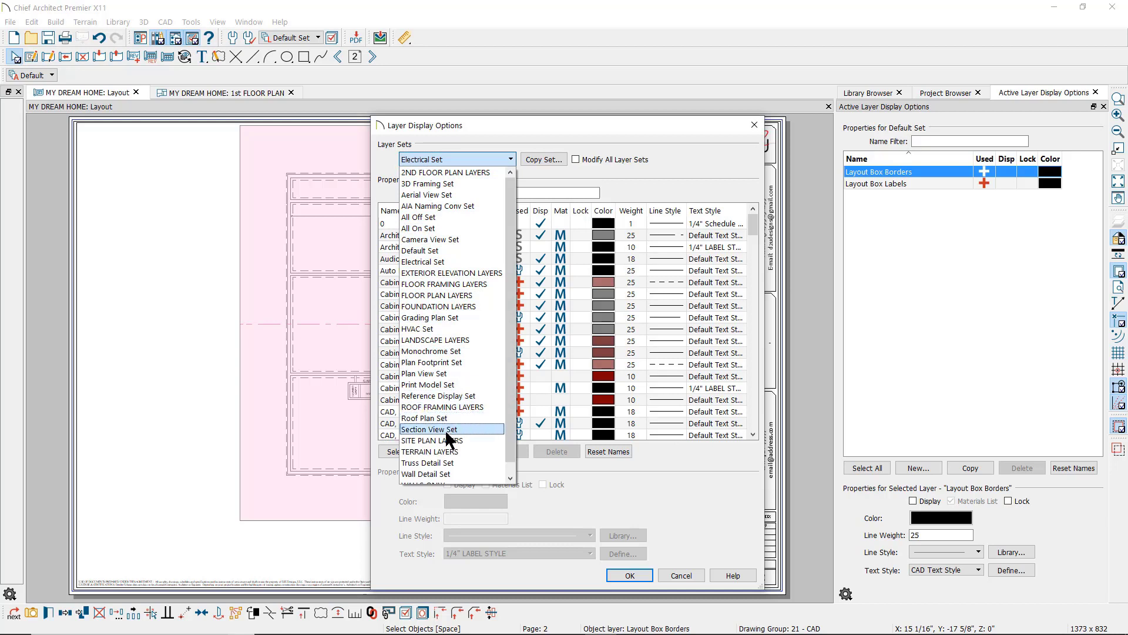
left_click(538, 383)
left_click(537, 386)
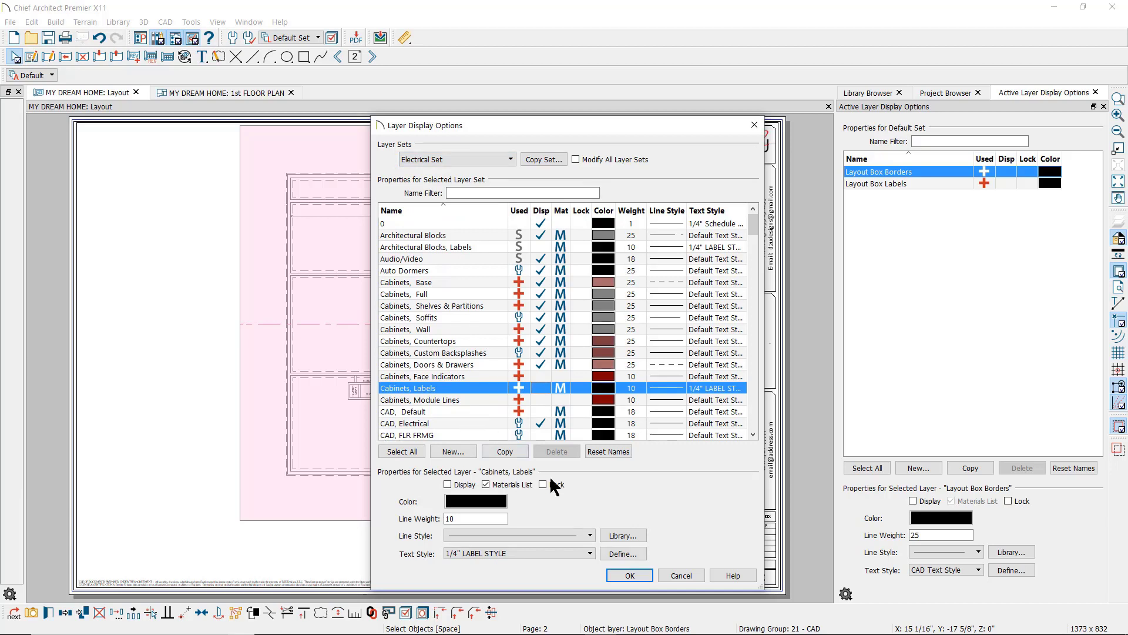
left_click(634, 575)
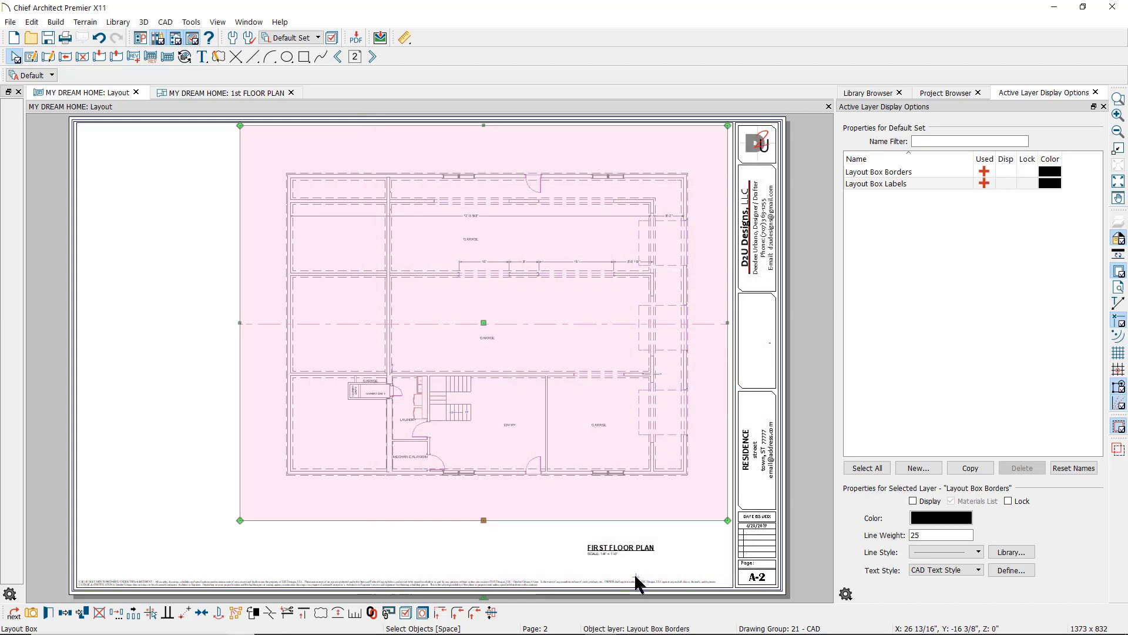
Create a saved plan view named BASEMENT ELECTRICAL PLAN linked to the layout box.
left_click(389, 613)
type("BASEMENT ELEC")
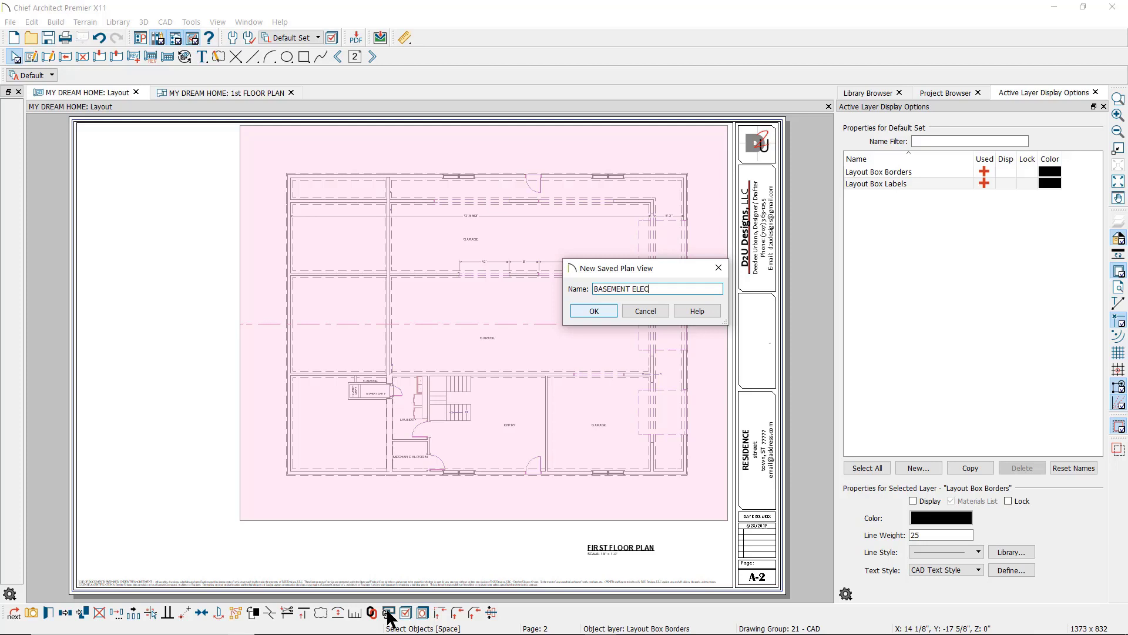
type("TRICAL PLAN")
left_click(595, 311)
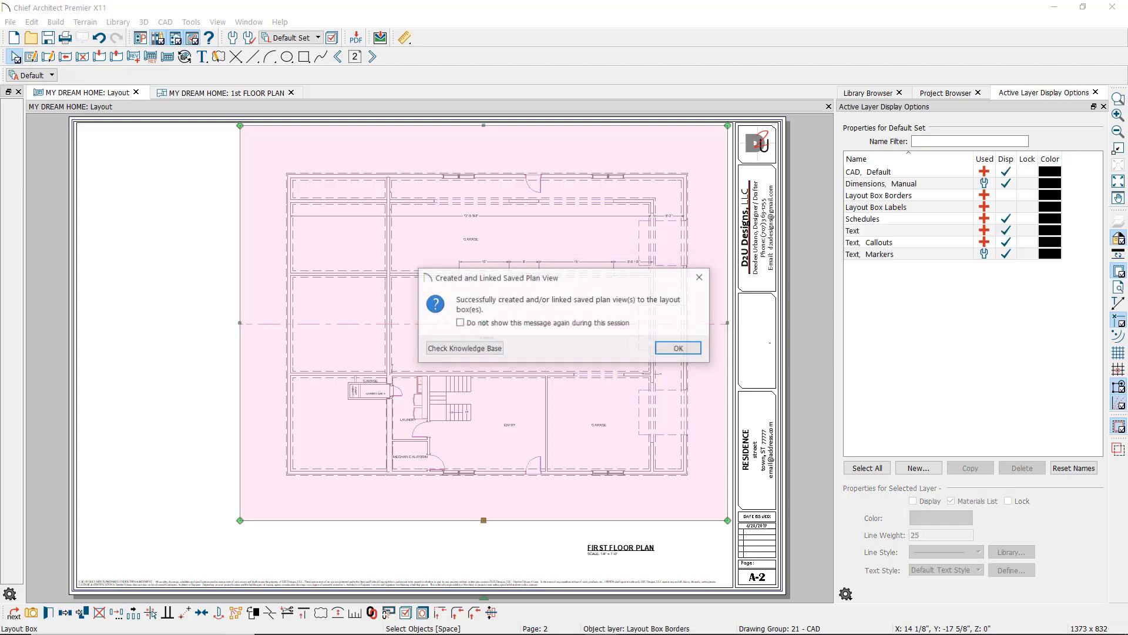
left_click(680, 347)
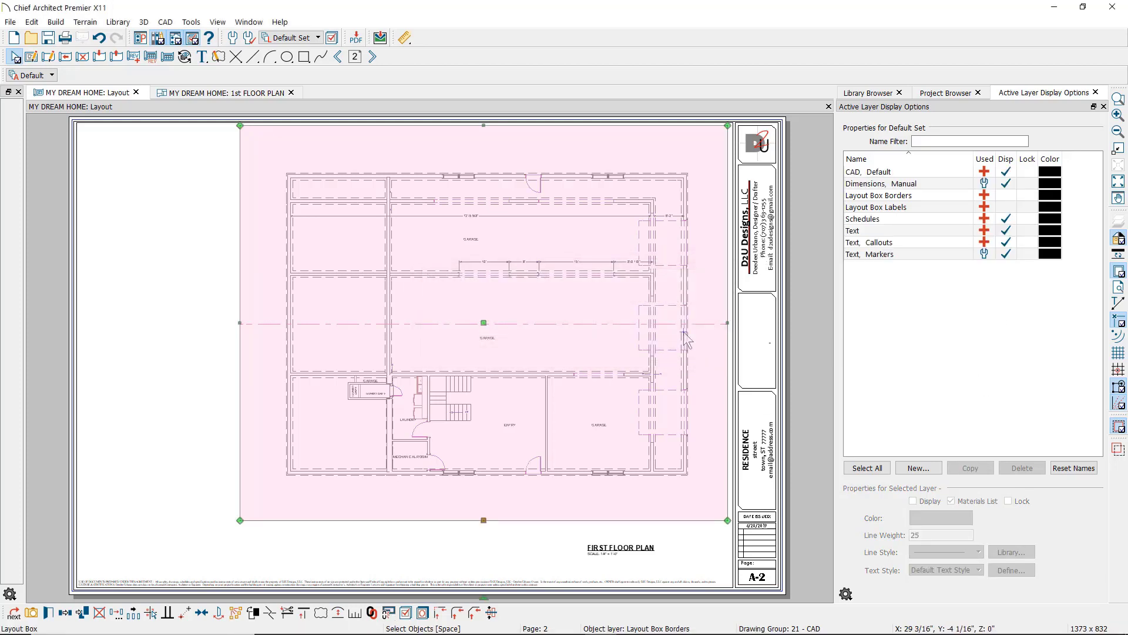
left_click(238, 93)
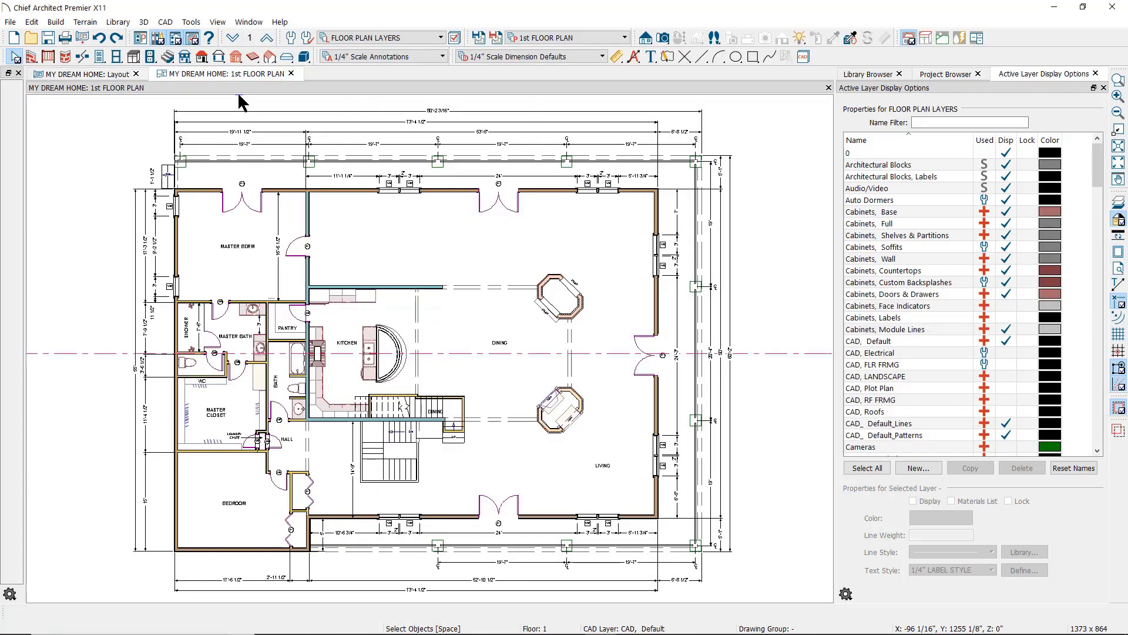
left_click(548, 37)
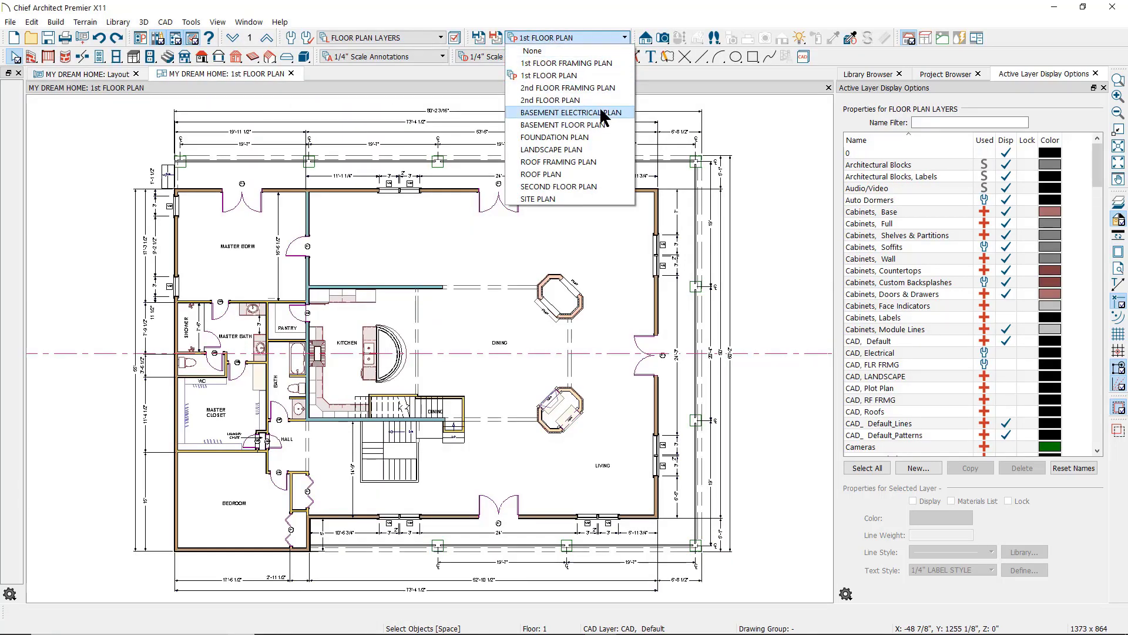
key("Escape")
left_click(88, 74)
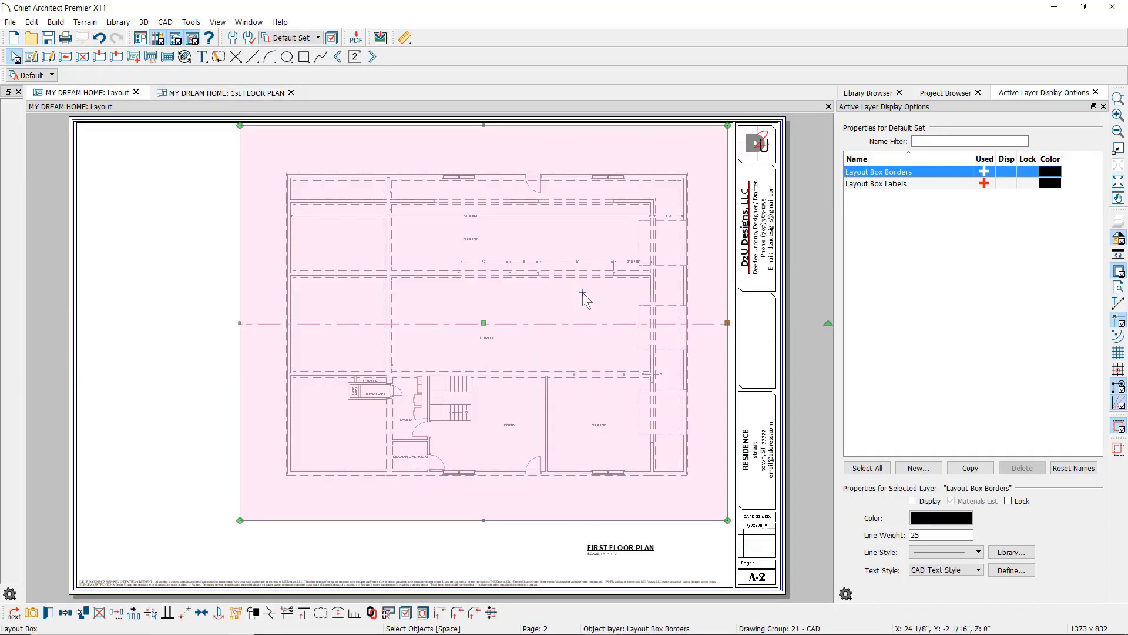
Change the layout box's linked saved plan view to 2nd FLOOR PLAN.
left_click(48, 614)
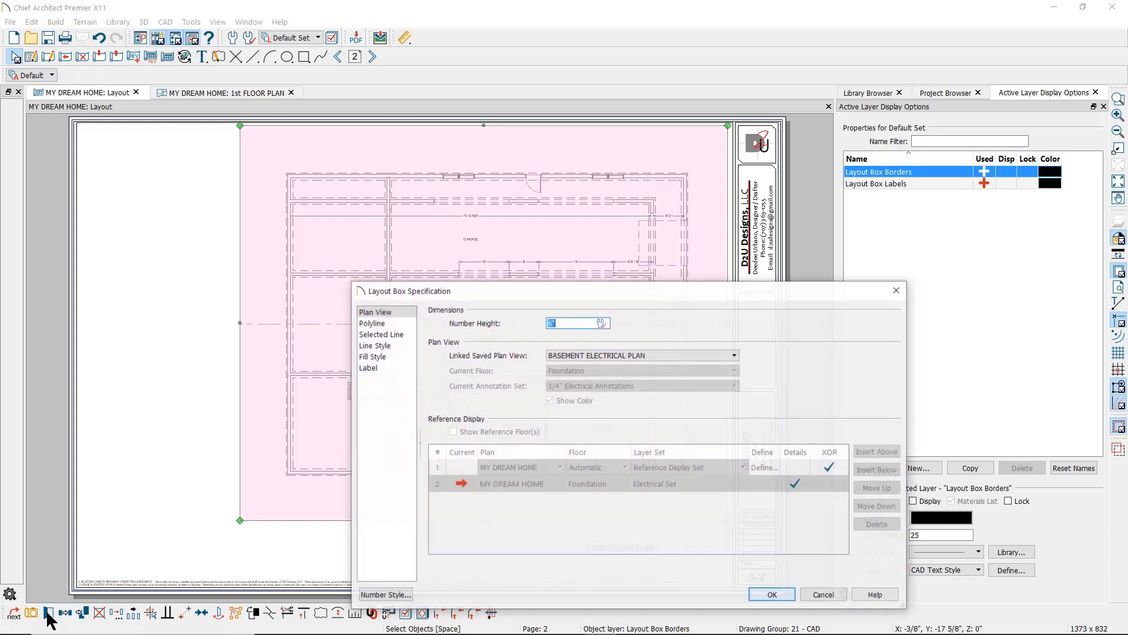
left_click(658, 354)
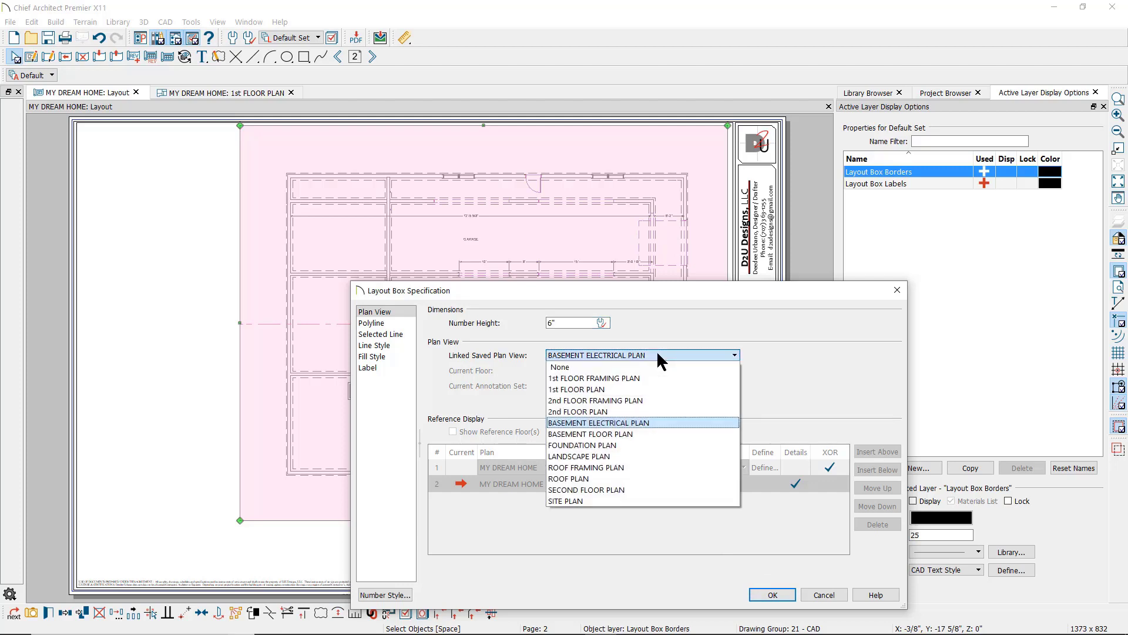
left_click(590, 390)
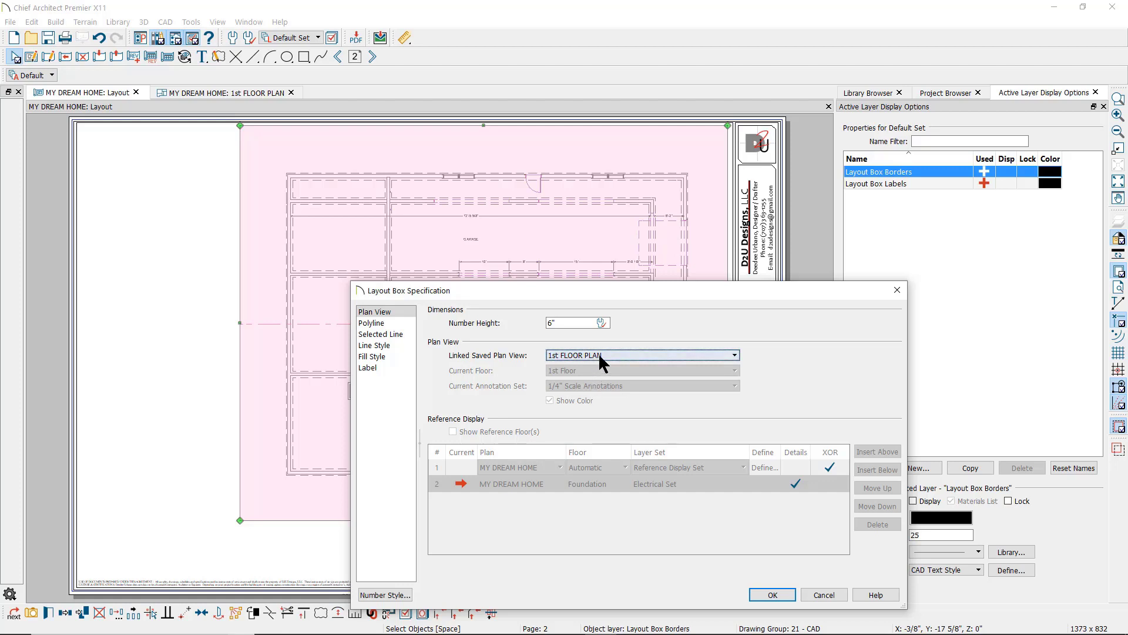
left_click(601, 356)
left_click(584, 411)
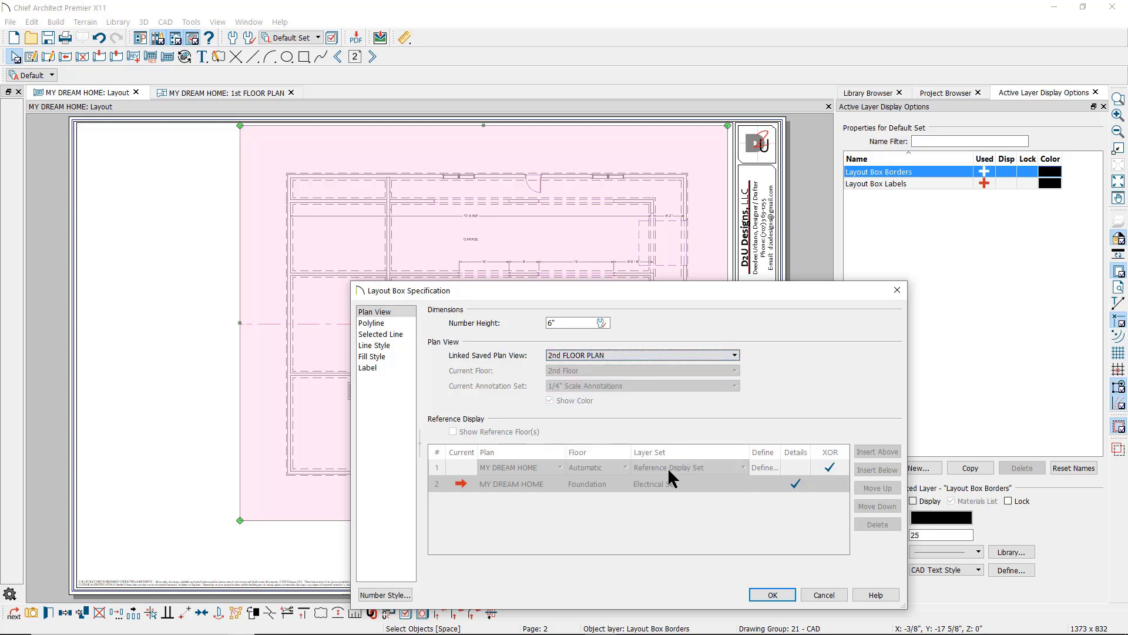
left_click(772, 595)
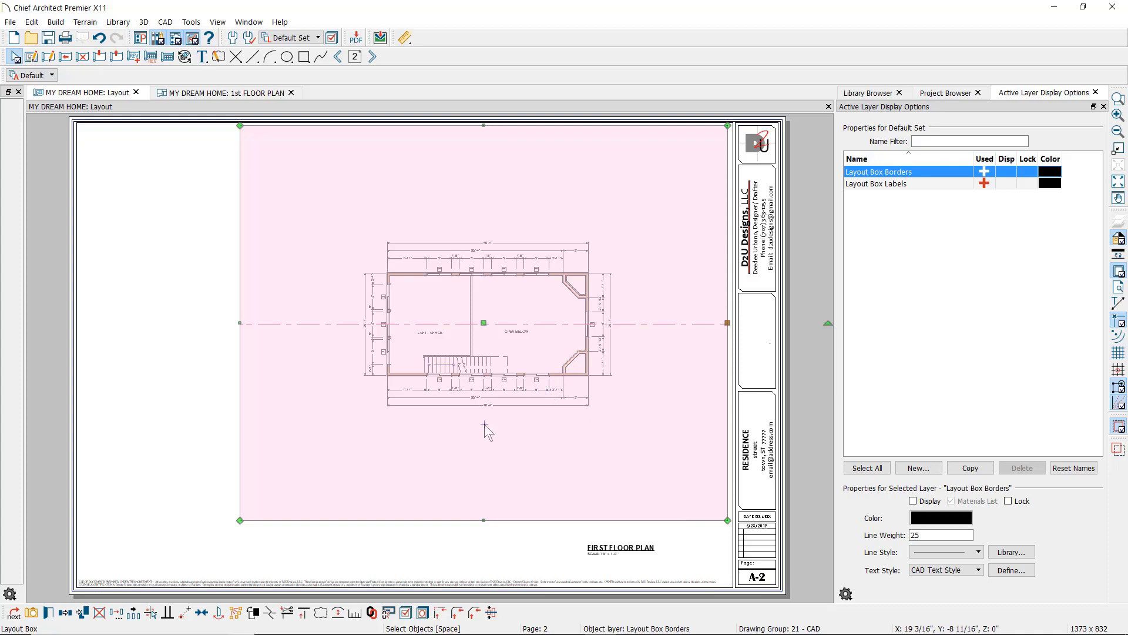
Relink the layout box to the 1st FLOOR PLAN saved view.
left_click(50, 614)
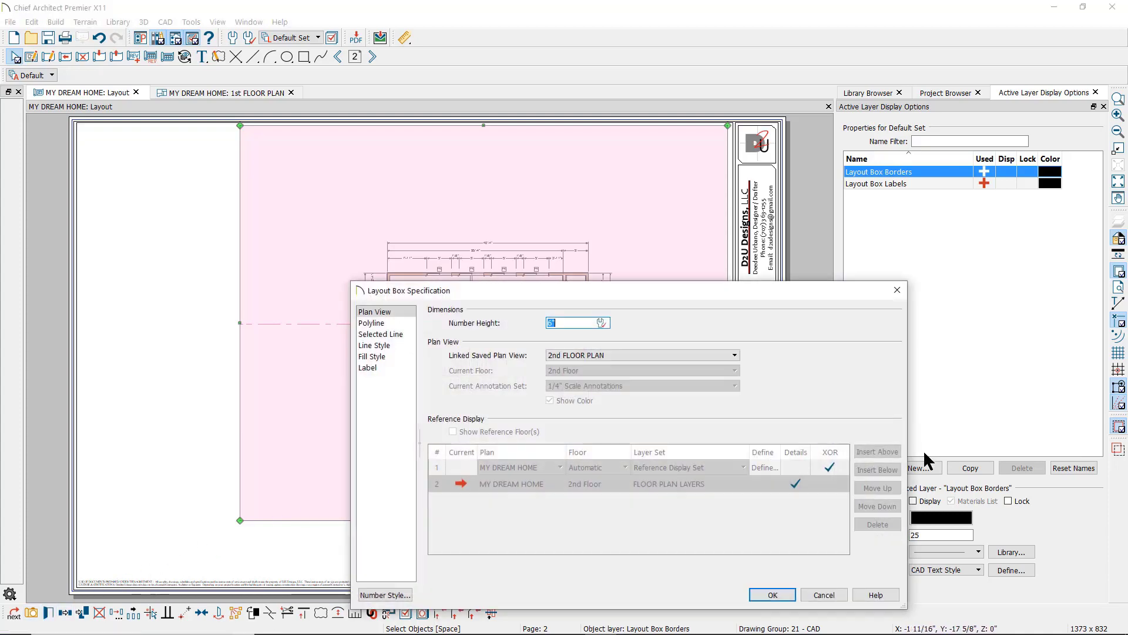
left_click(605, 355)
left_click(593, 389)
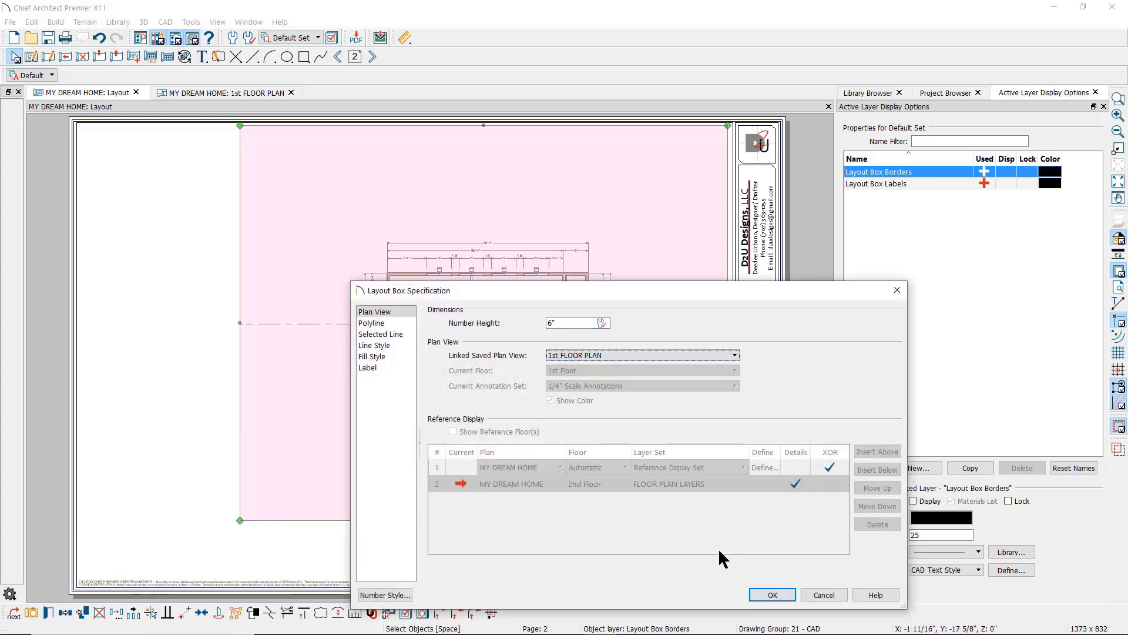
left_click(765, 595)
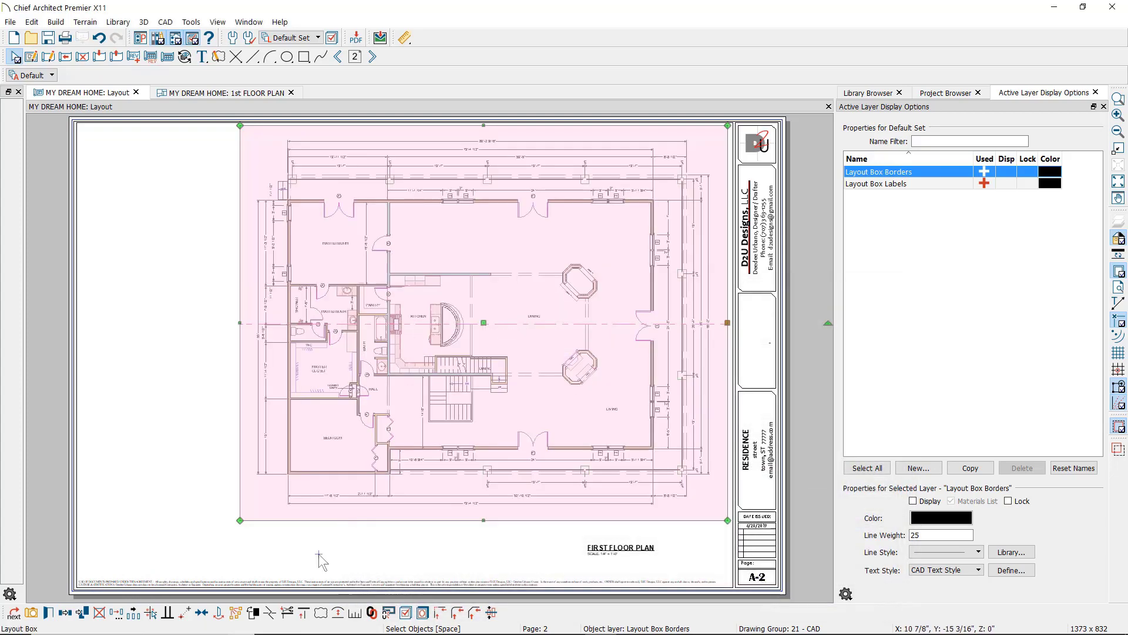
Set the layout box's dimension number height to 12.
left_click(51, 618)
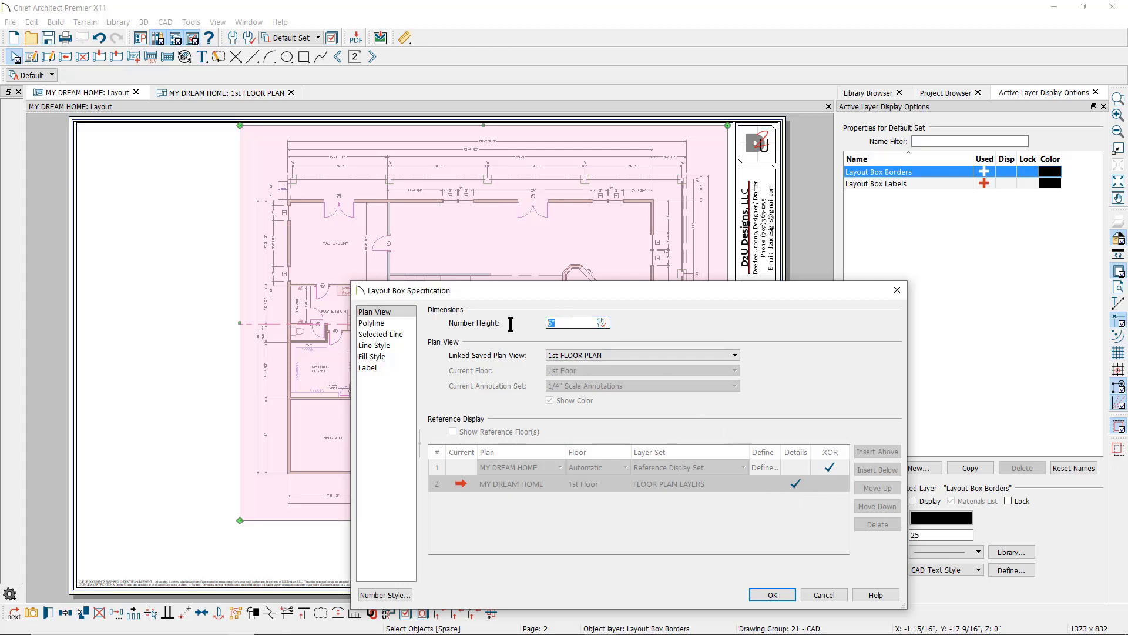
type("12")
left_click(772, 595)
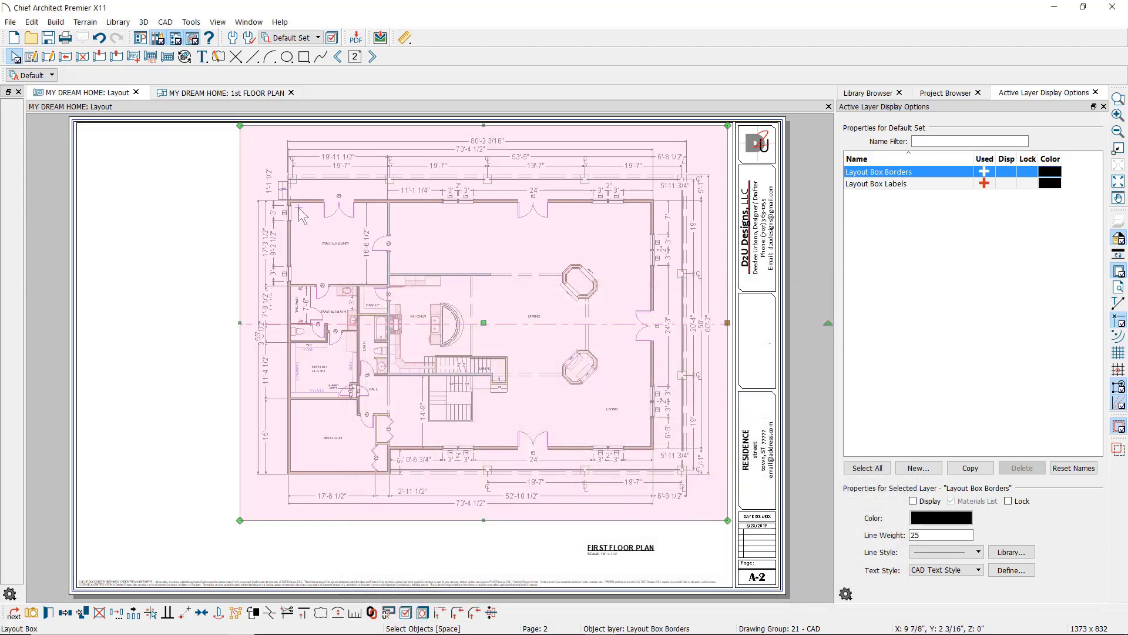
Reset the layout box's dimension number height to the 6" default, then deselect it.
left_click(185, 94)
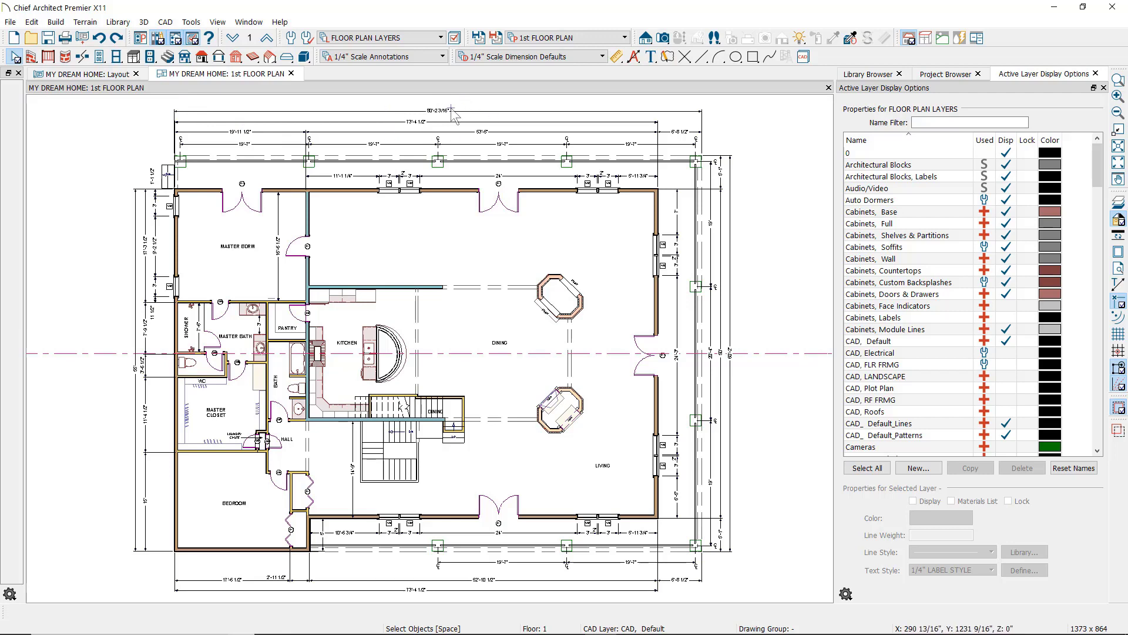
left_click(121, 77)
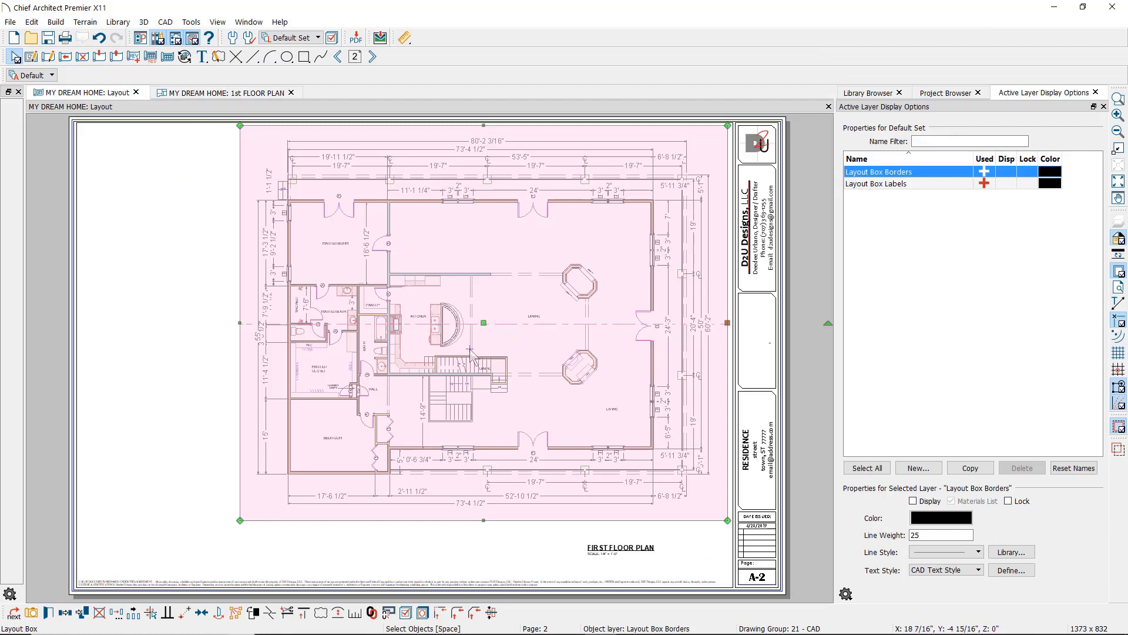
left_click(85, 601)
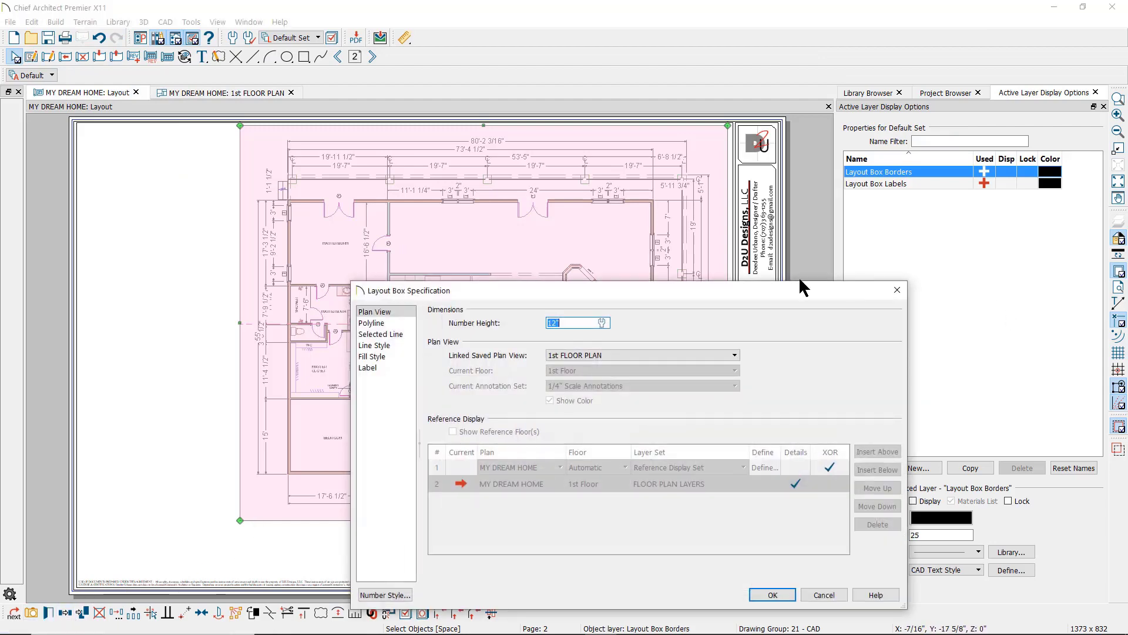
double_click(605, 322)
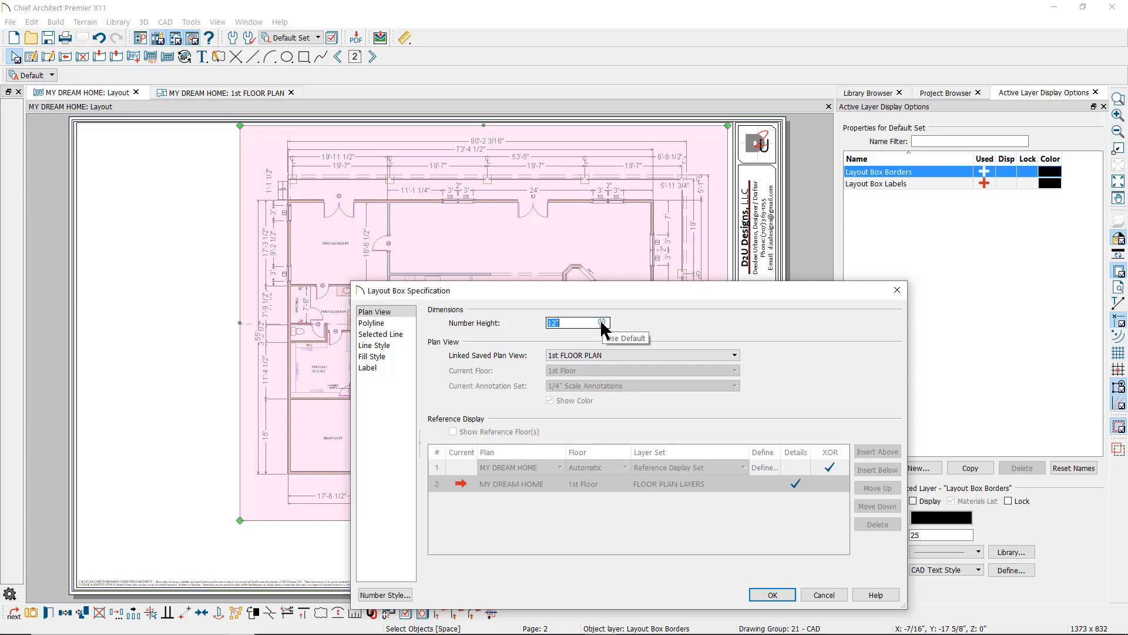
left_click(603, 322)
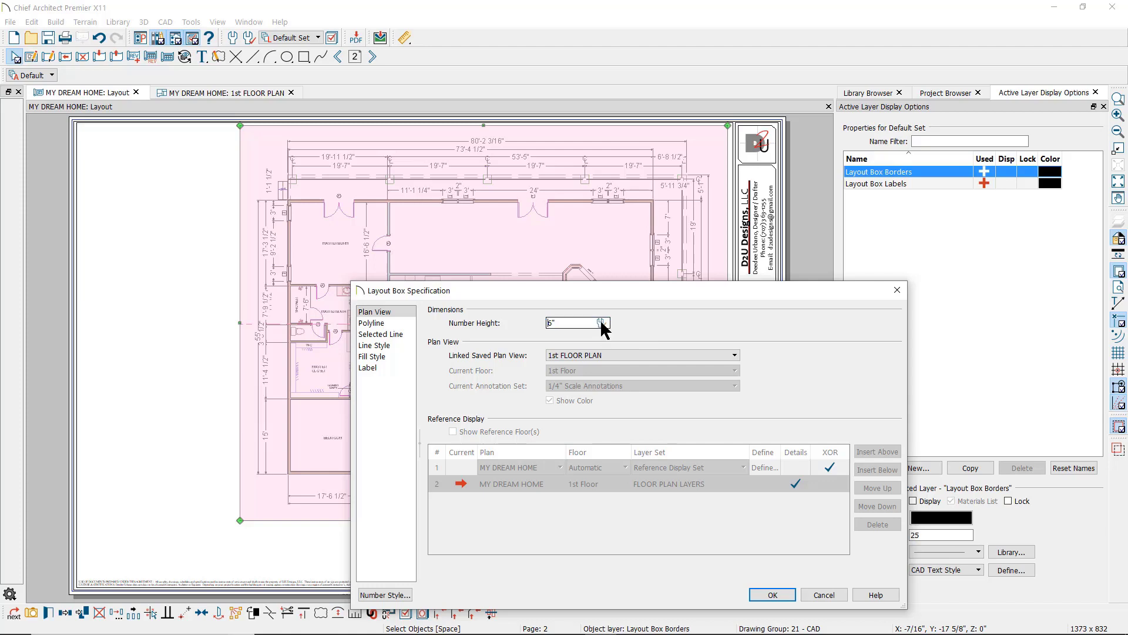
left_click(773, 595)
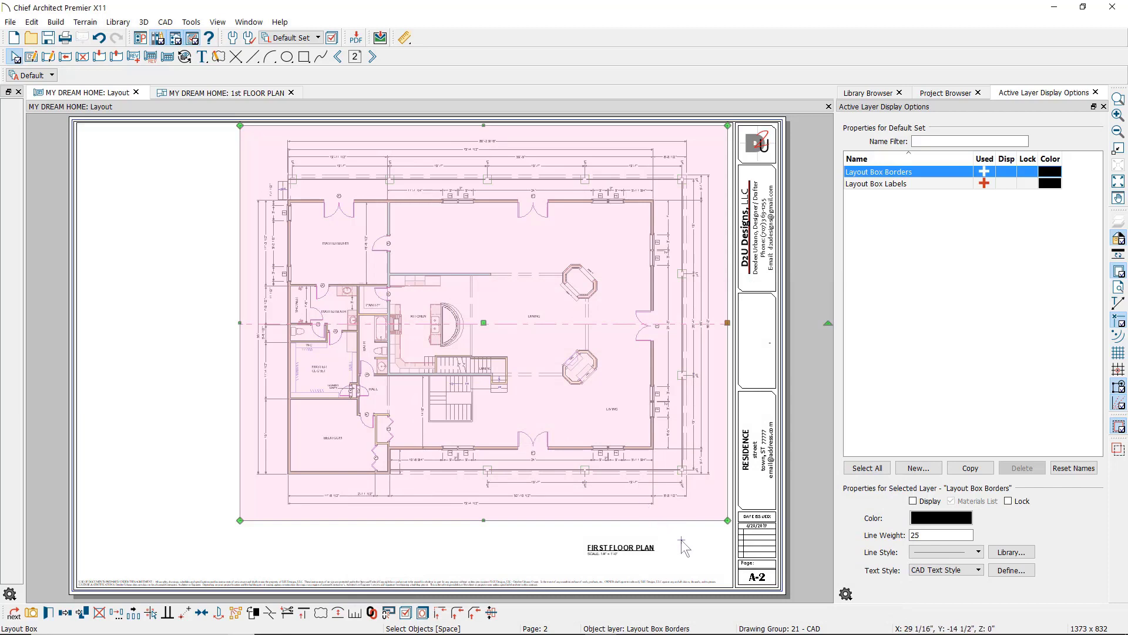
left_click(687, 551)
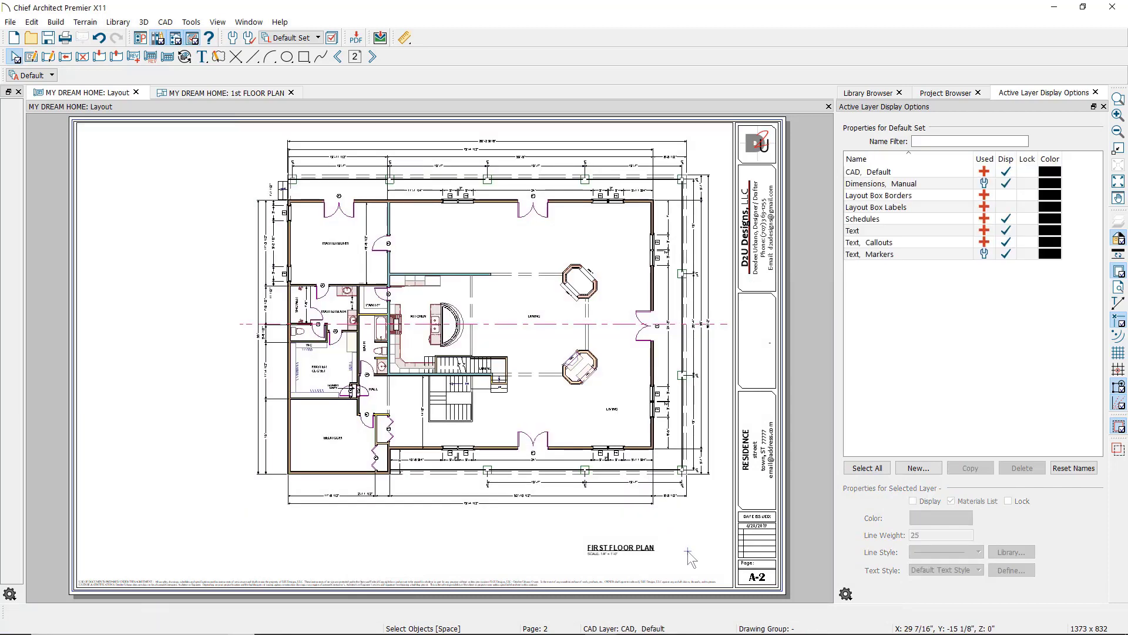